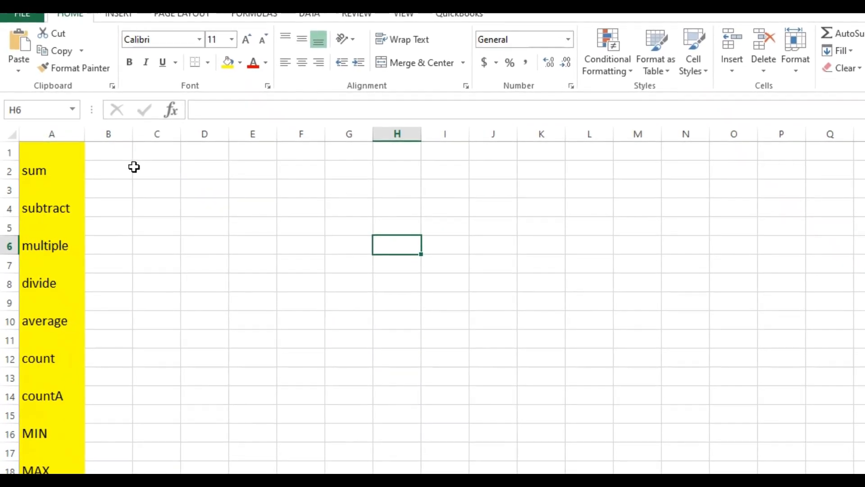
- Enter 2 in B2 and 4 in C2 of the sum row, and add them in D2 with the SUM function over B2:C2
click(126, 172)
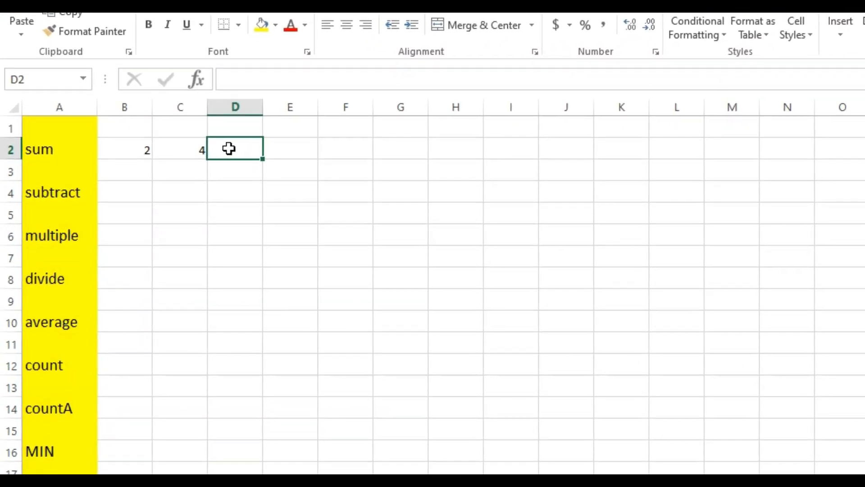
text(=)
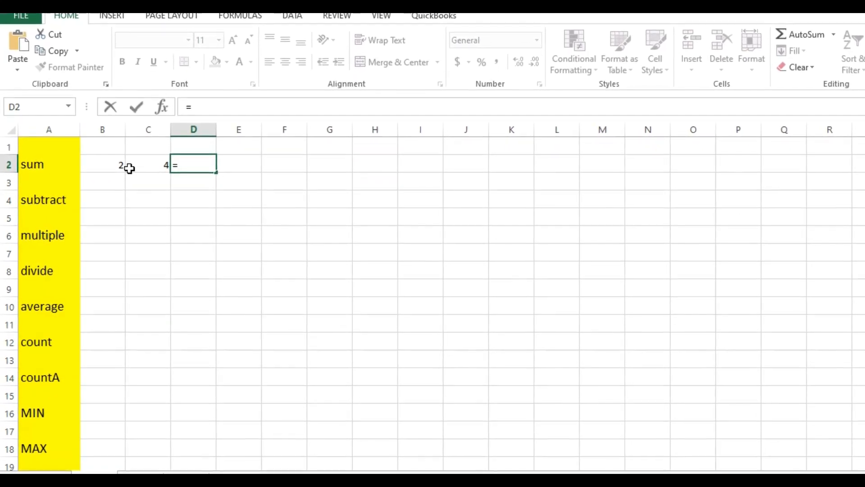
text(sum)
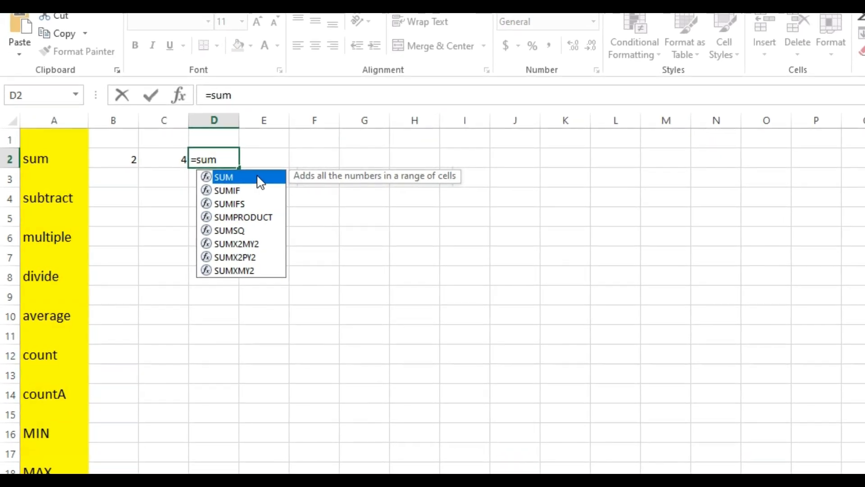
double_click(265, 176)
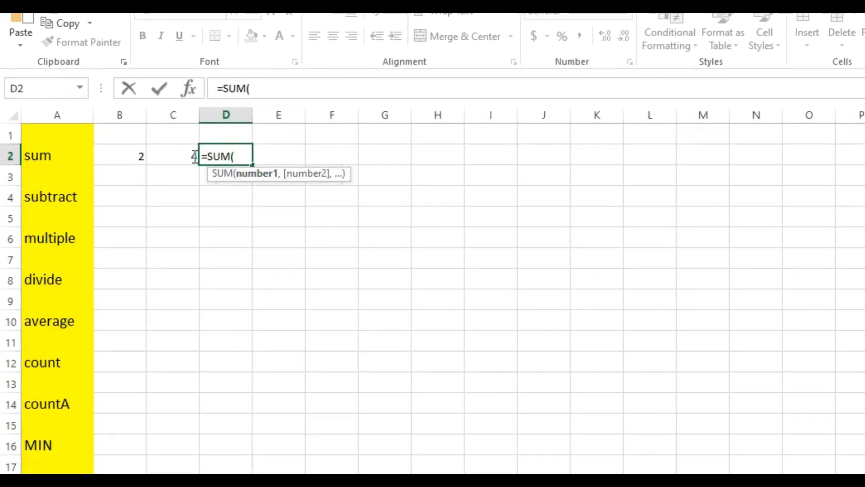
drag(132, 155, 165, 156)
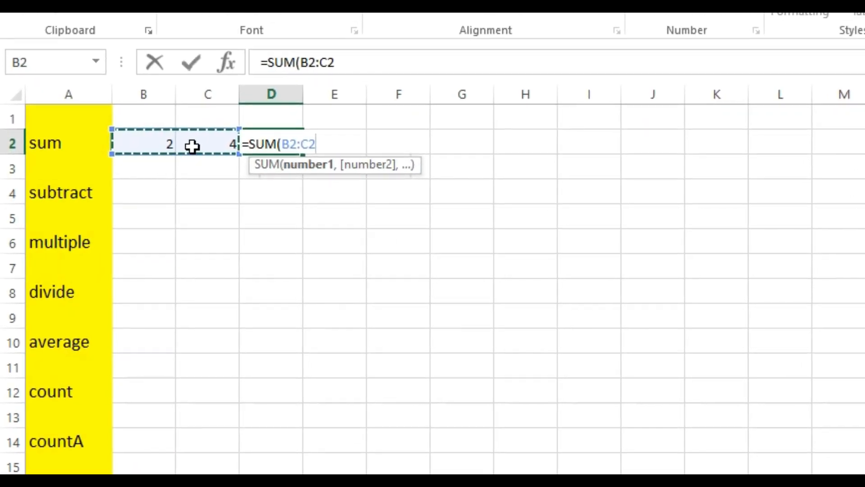
key(Return)
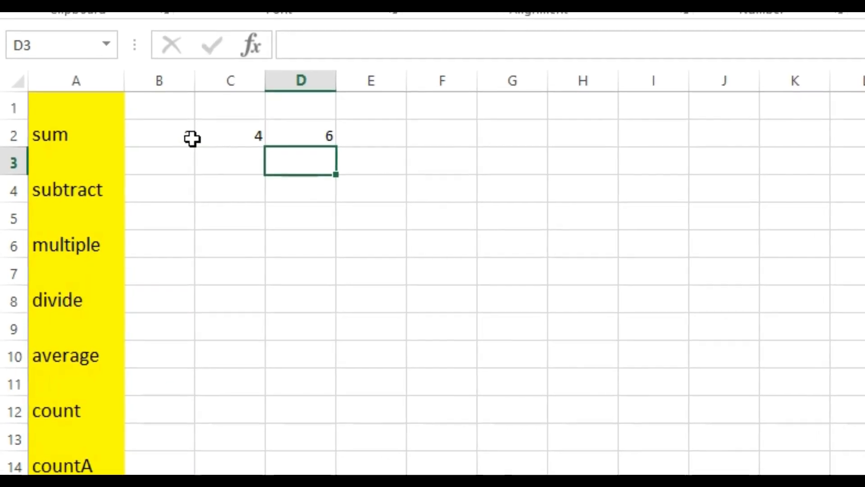
- Clear D2 and total B2:C2 there again using AutoSum
click(309, 136)
key(BackSpace)
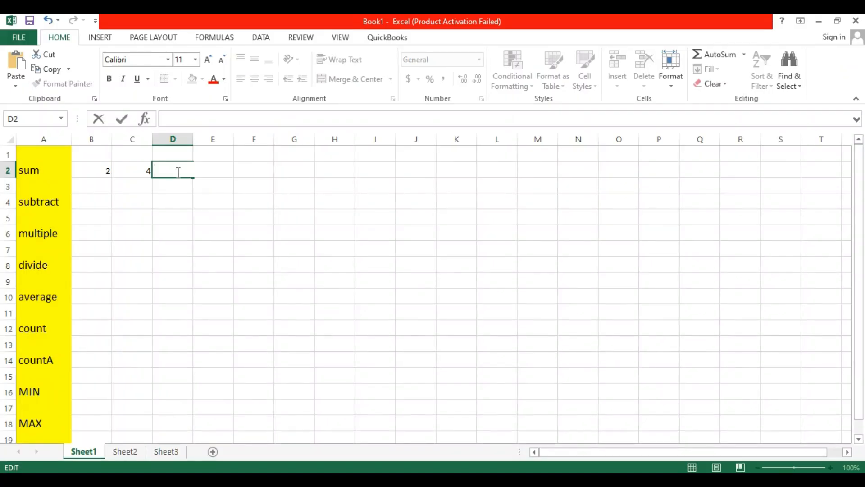
text(=)
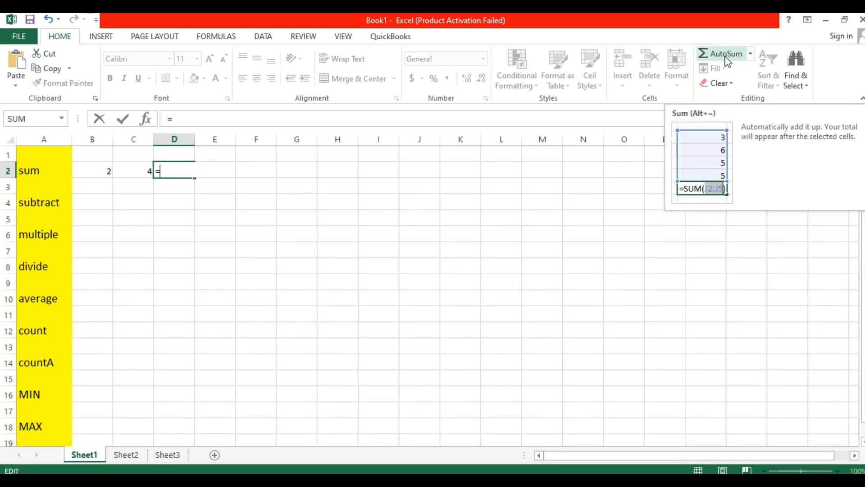
click(728, 61)
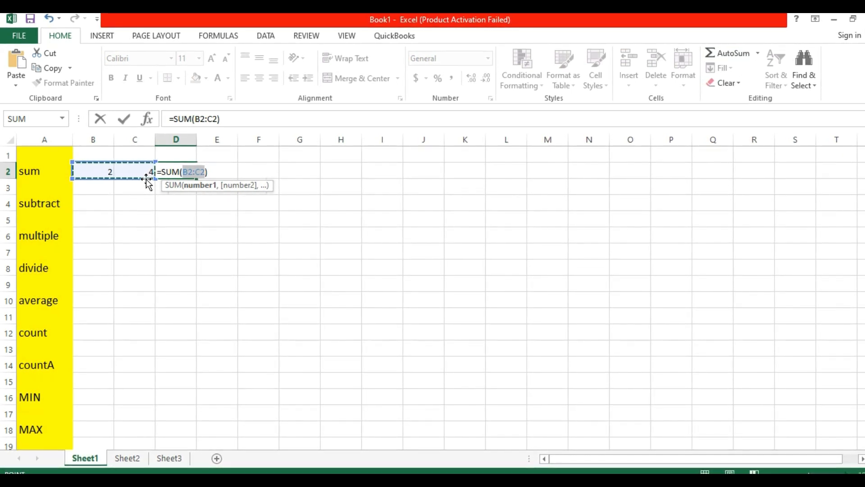
key(Return)
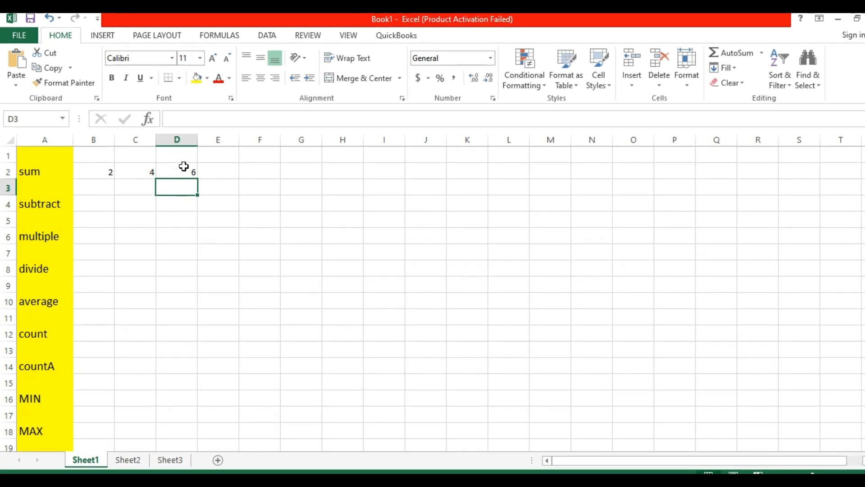
- Replace the SUM formula in D2 with the direct cell addition =B2+C2
double_click(183, 172)
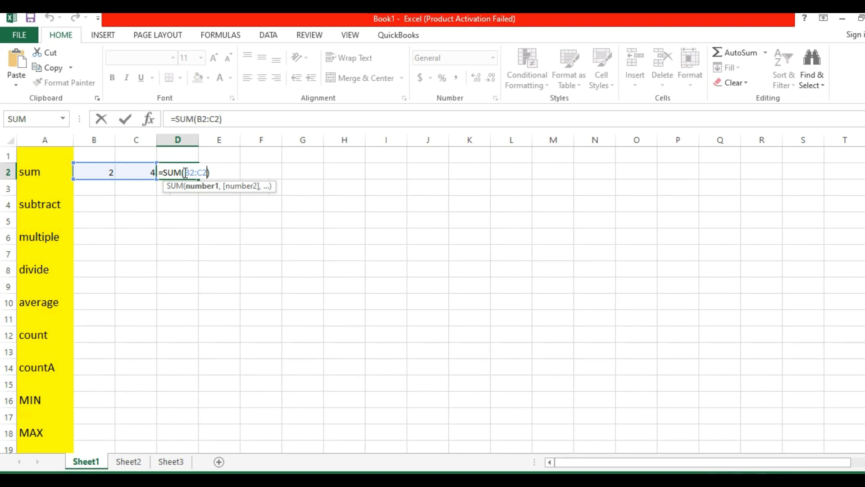
key(BackSpace)
key(BackSpace)
key(BackSpace)
key(BackSpace)
key(BackSpace)
key(BackSpace)
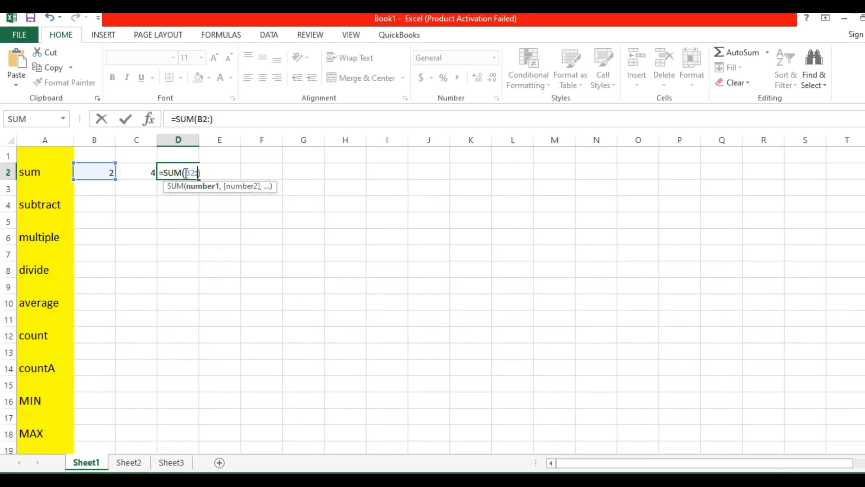
key(BackSpace)
key(BackSpace)
key(BackSpace)
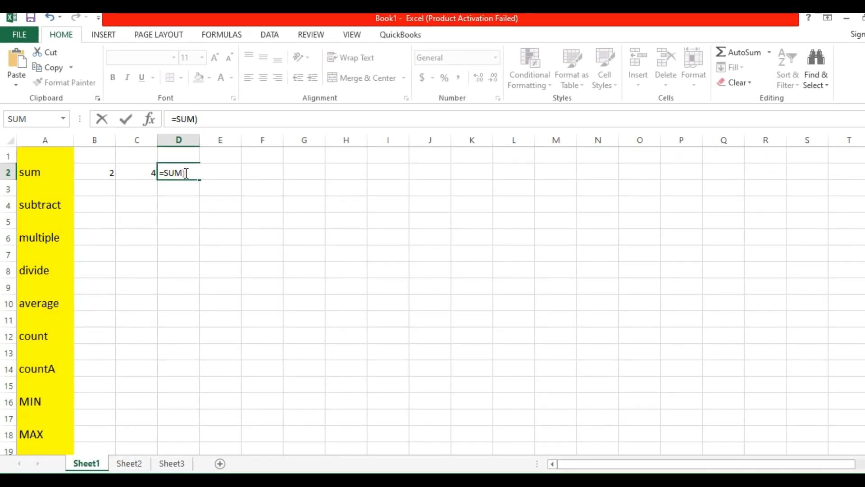
key(BackSpace)
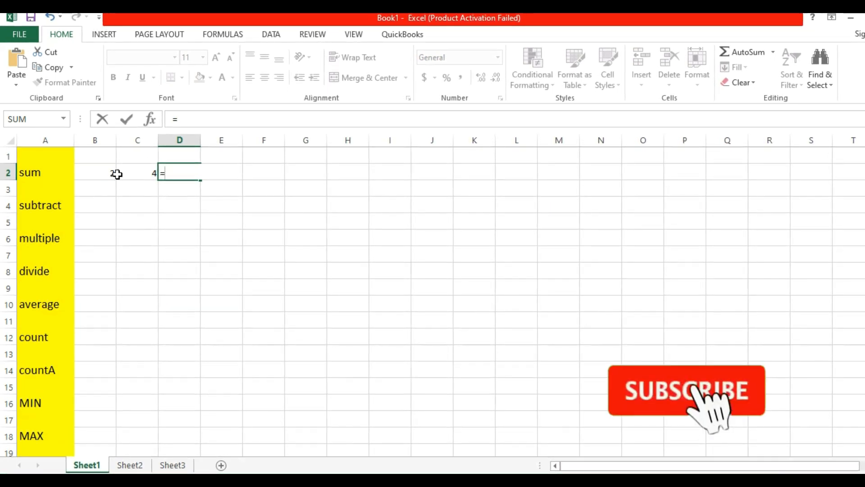
click(103, 174)
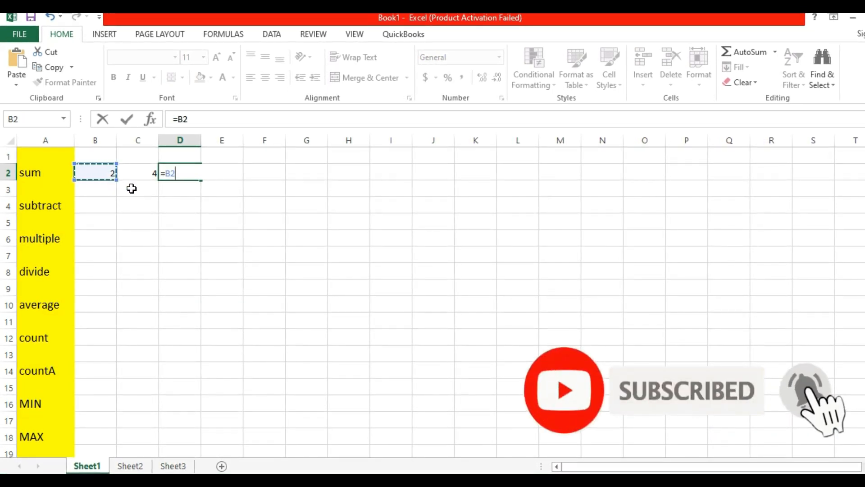
text(+)
click(149, 173)
key(Return)
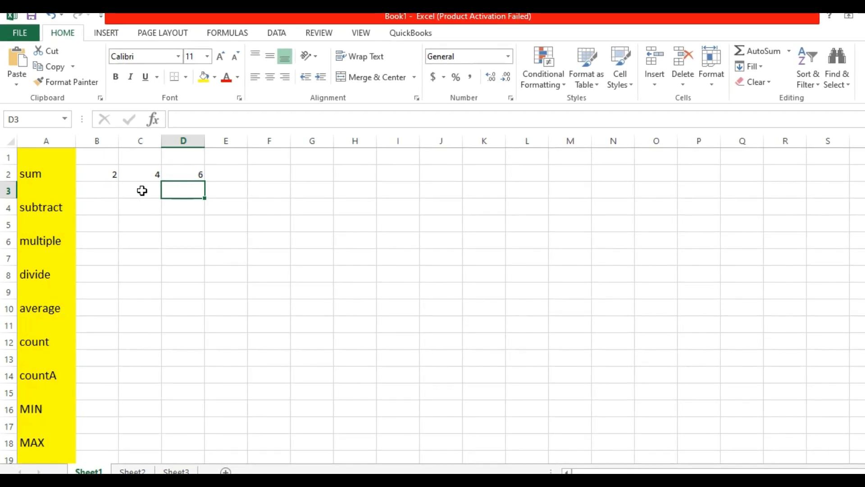
- Fill in the subtract row's numbers with 4 in B4 and 2 in C4
click(99, 208)
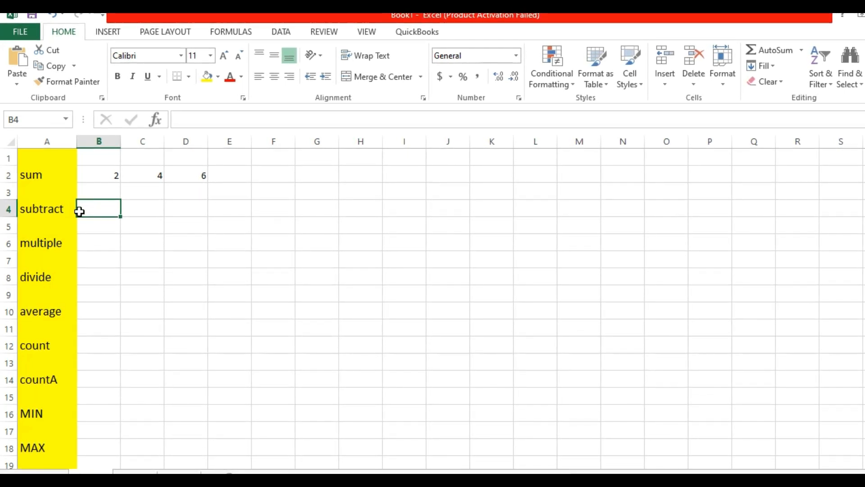
text(4)
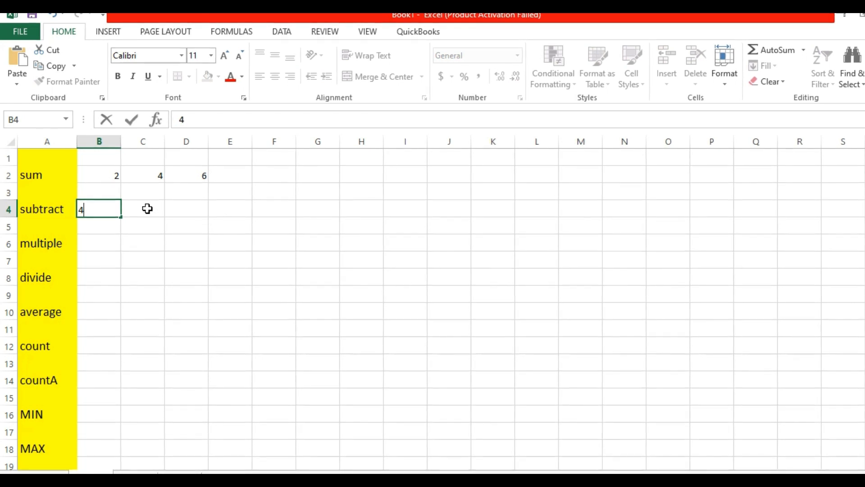
click(143, 207)
text(2)
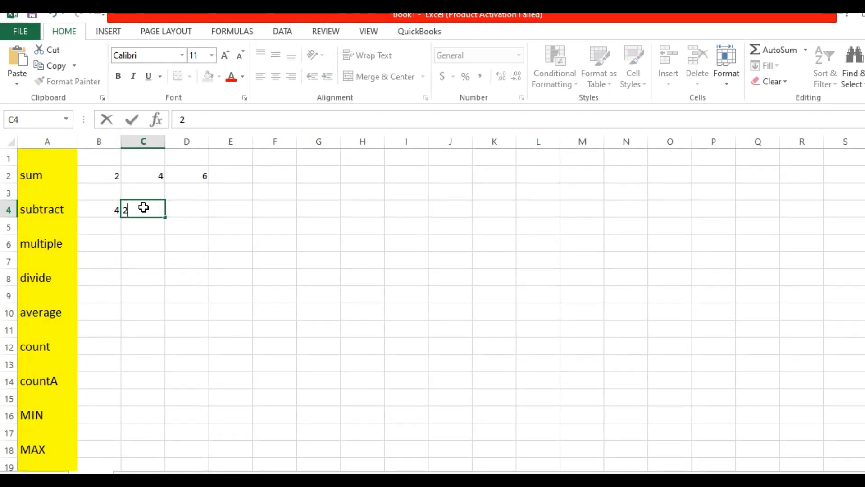
- Calculate the difference in D4 with the formula =B4-C4 and review the finished formula in the cell
click(178, 208)
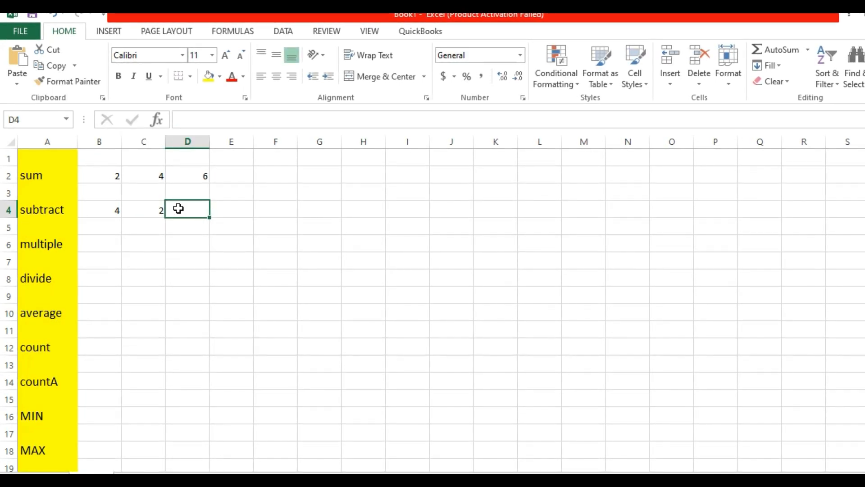
text(=)
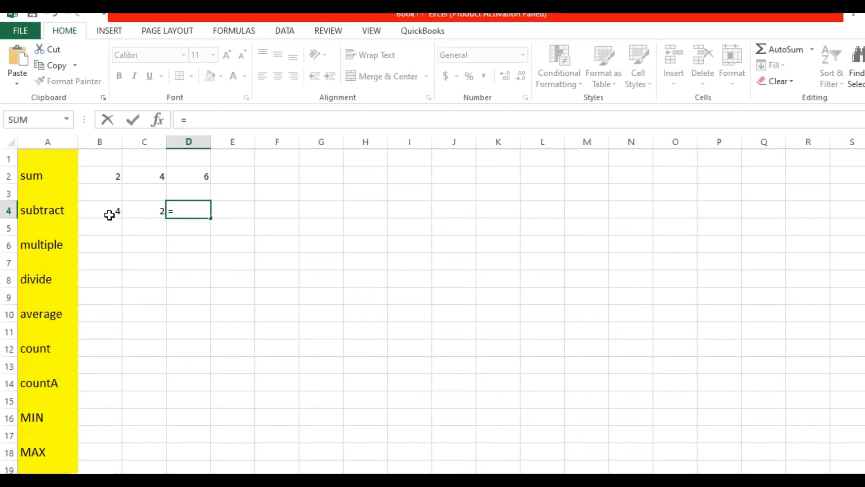
click(108, 213)
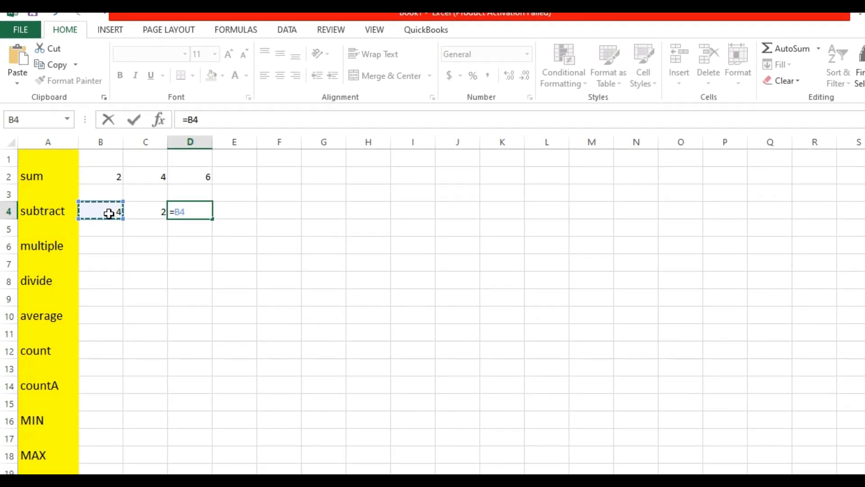
text(-)
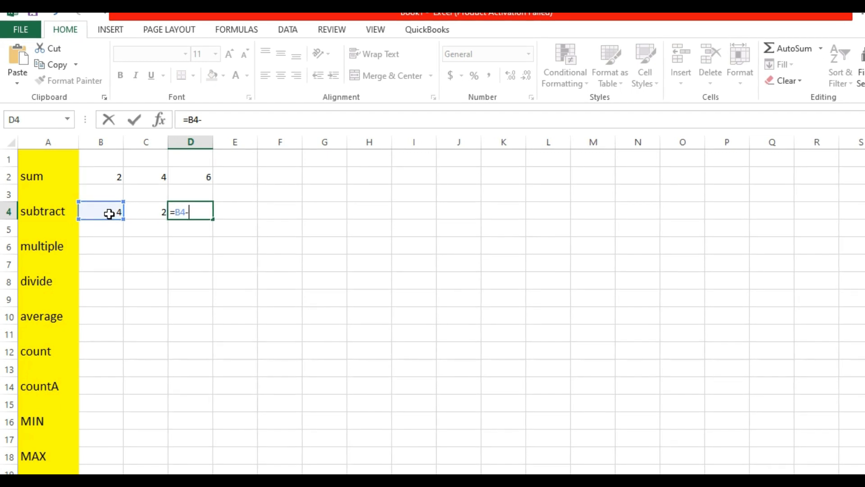
click(153, 216)
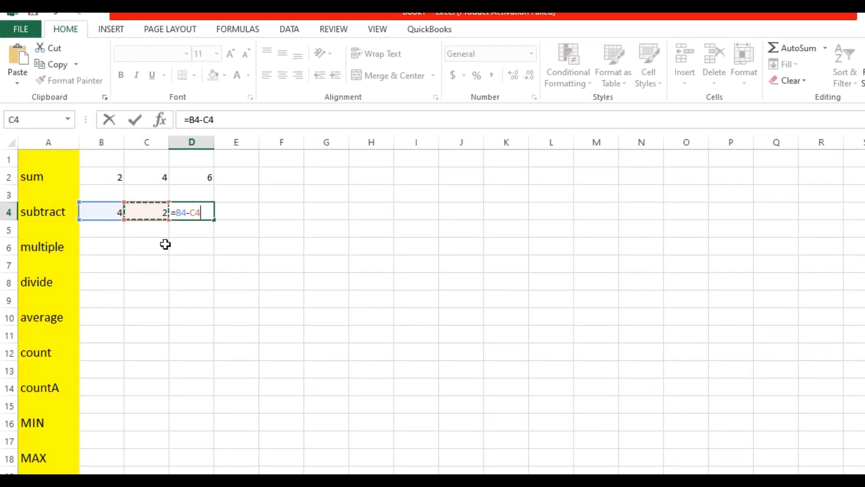
key(Return)
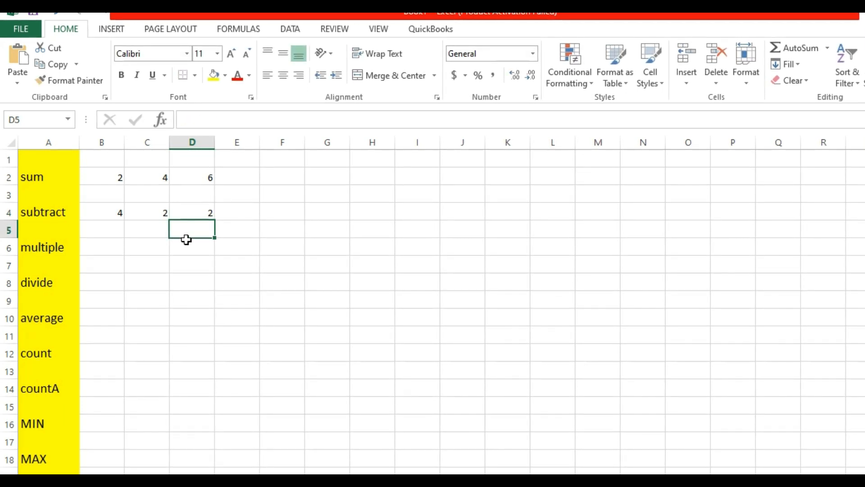
double_click(201, 214)
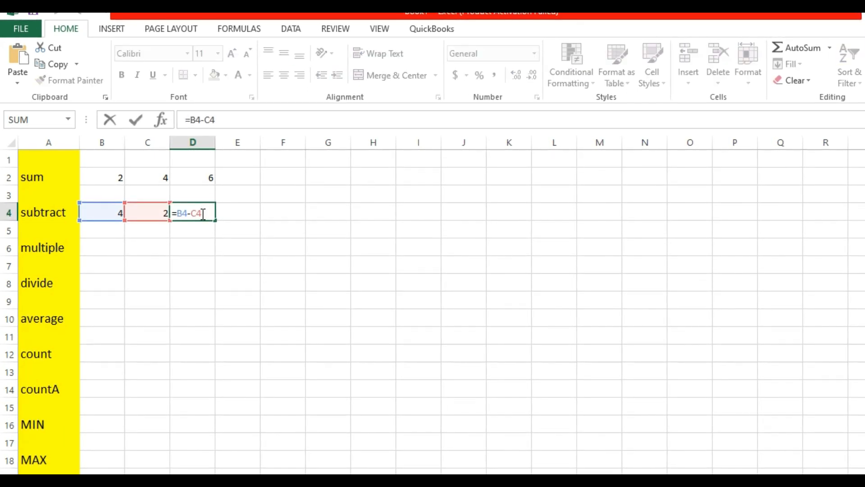
click(245, 213)
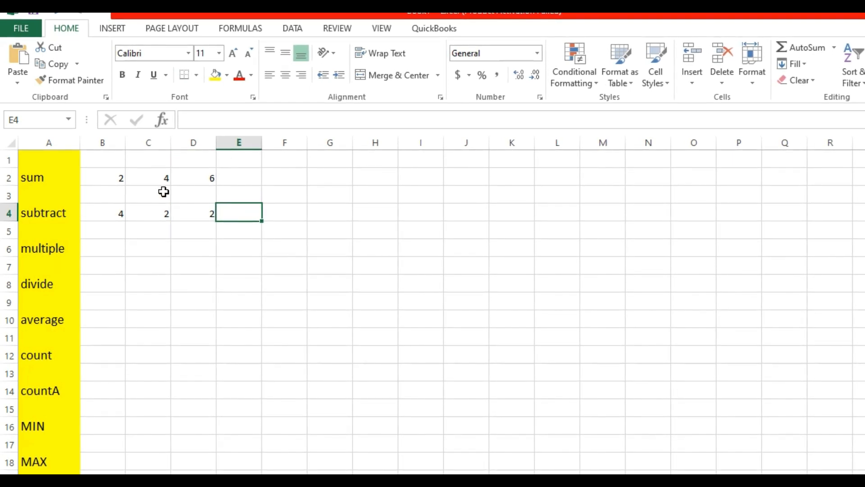
- Fill in the multiple row's numbers with 5 in B6 and 5 in C6
click(103, 250)
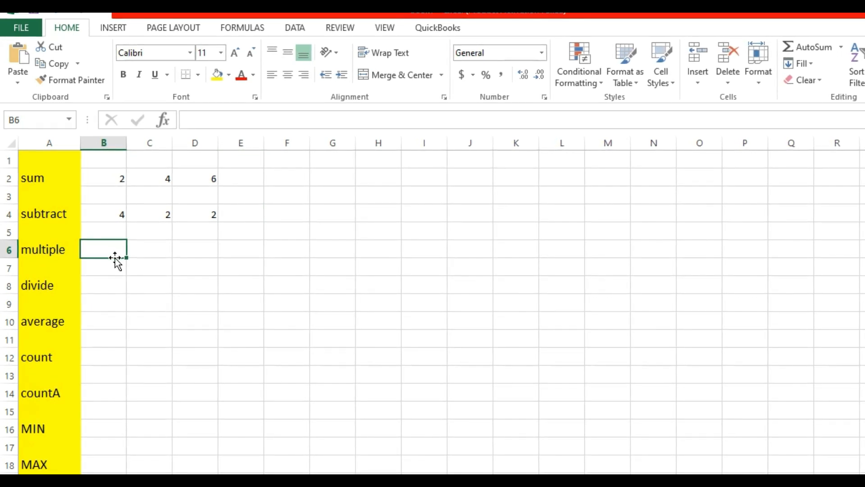
text(5)
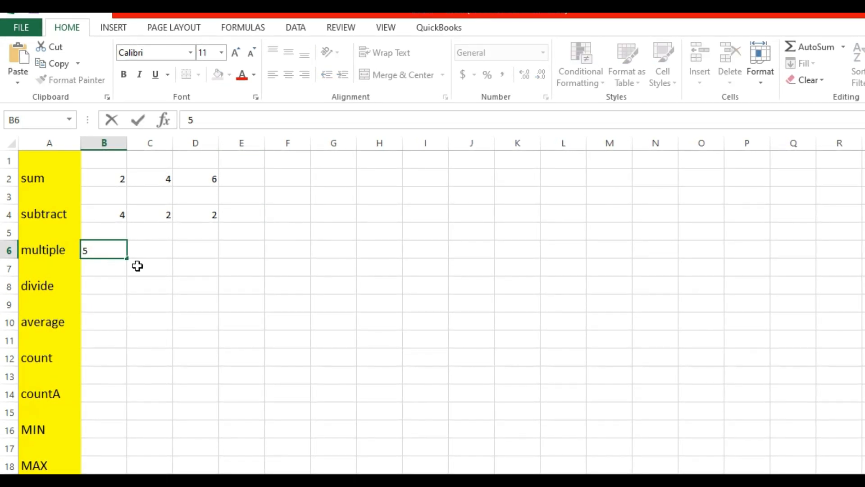
click(149, 248)
text(5)
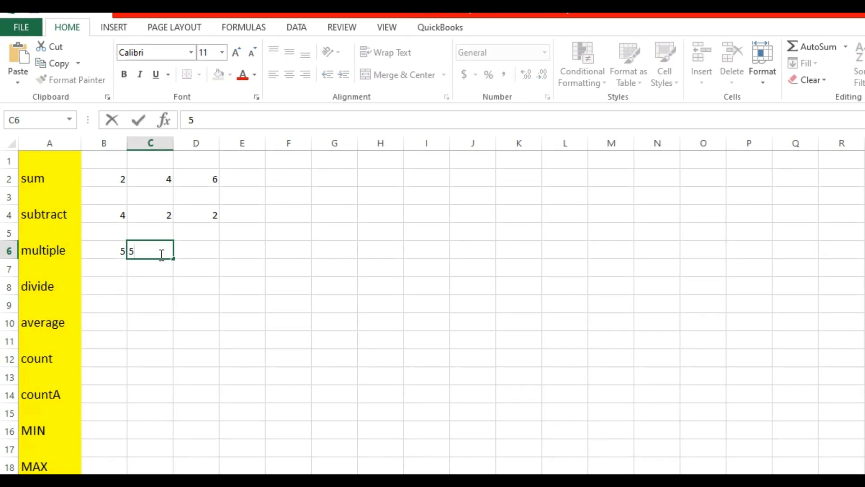
- Calculate the product of the multiple row's numbers in D6 with the formula =B6*C6
click(195, 251)
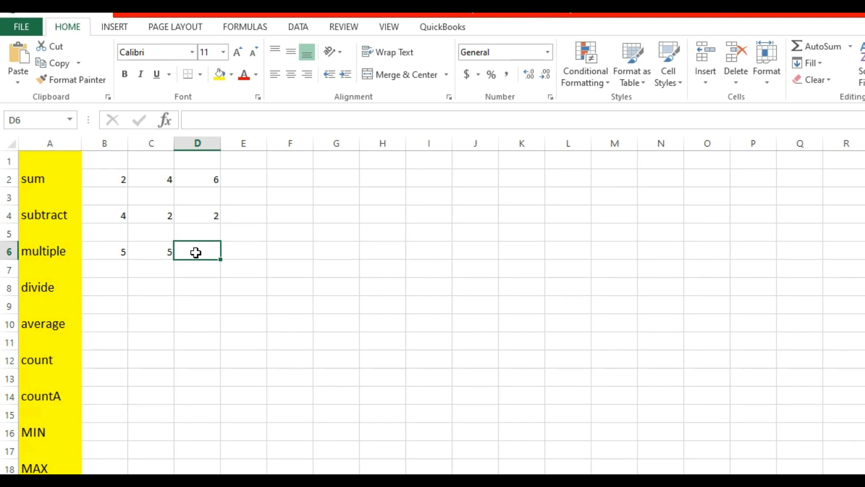
text(=)
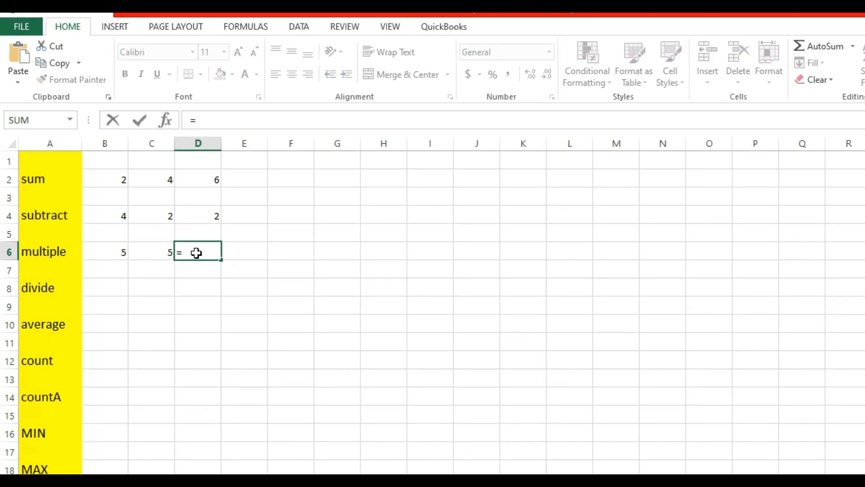
click(117, 252)
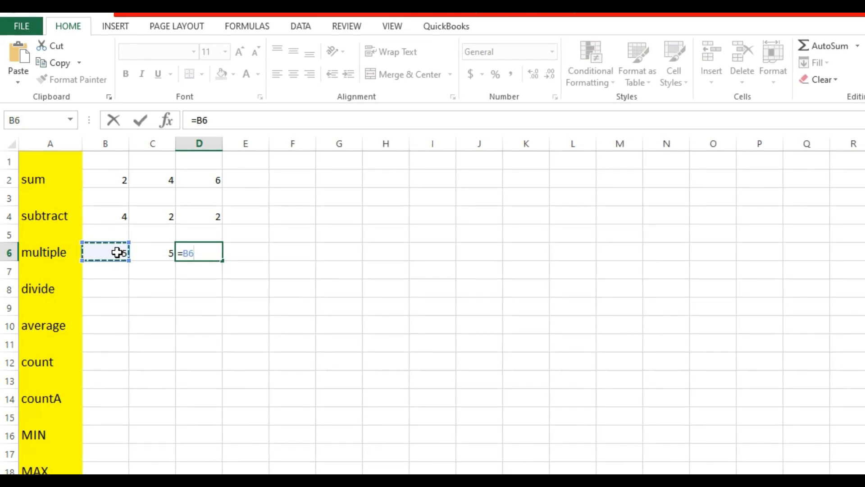
text(*)
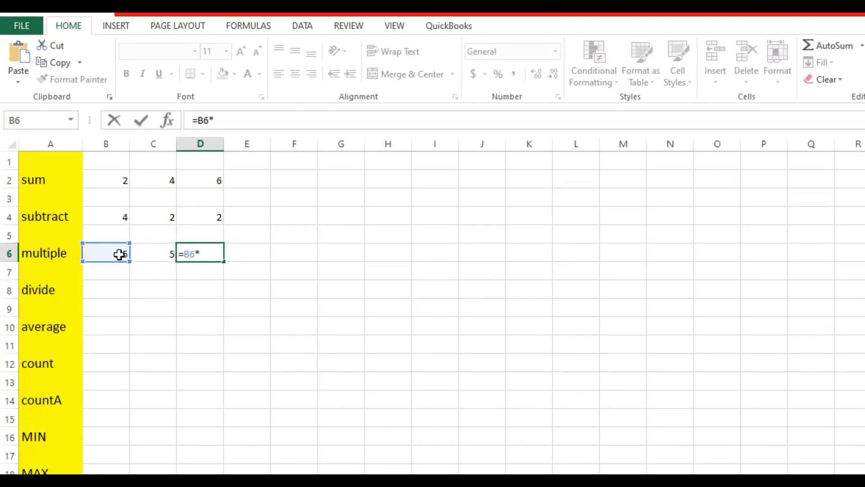
click(161, 255)
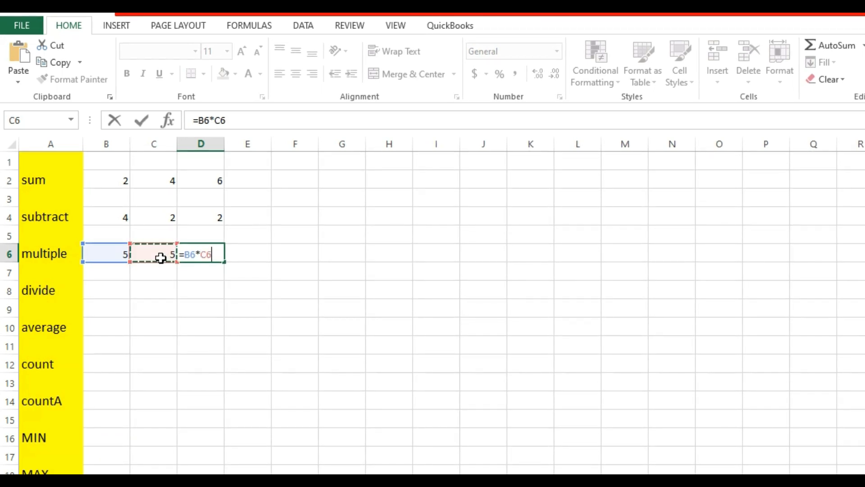
key(Return)
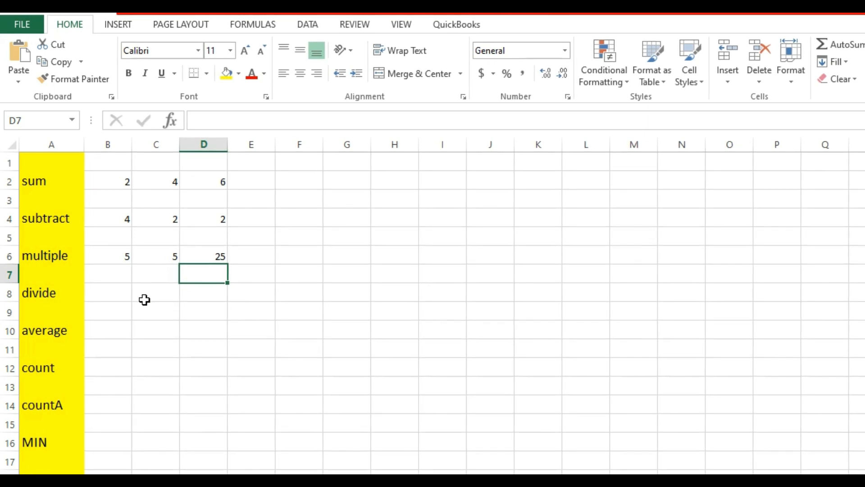
- Fill in the divide row's numbers with 8 in B8 and 4 in C8
click(120, 295)
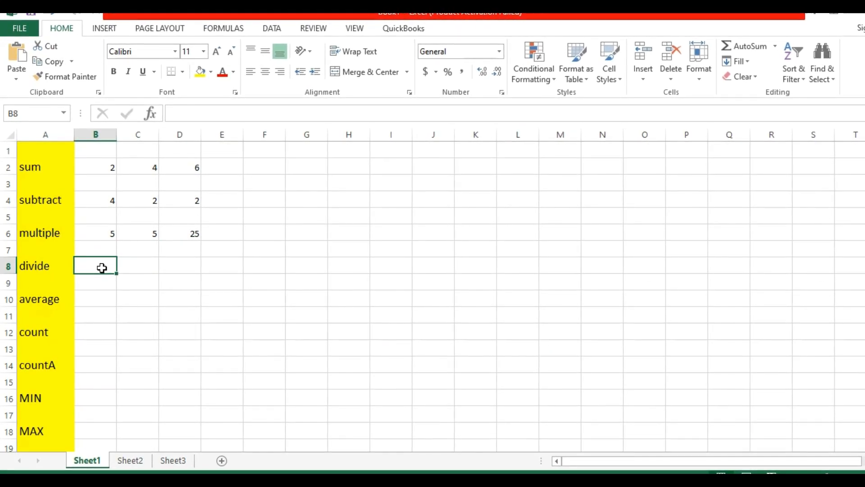
text(12)
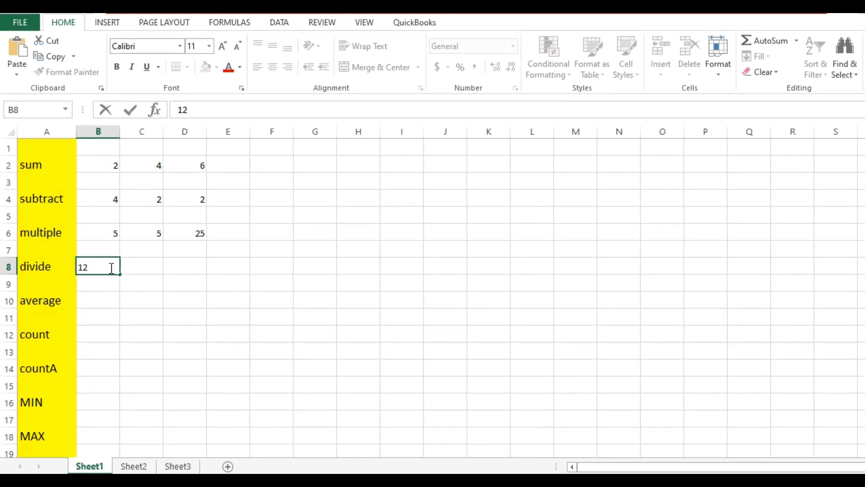
key(BackSpace)
key(BackSpace)
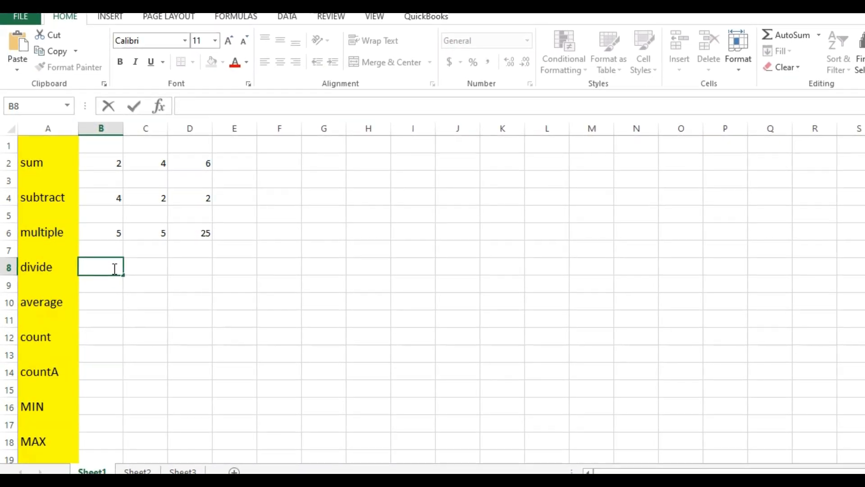
text(8)
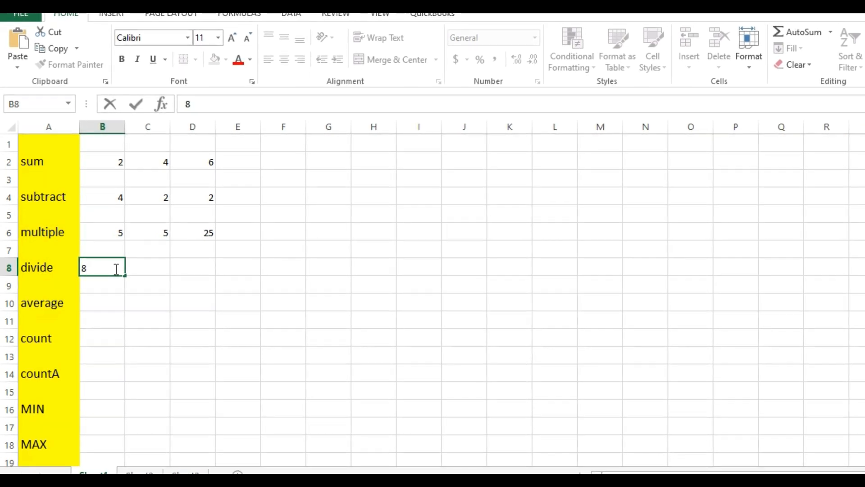
click(144, 270)
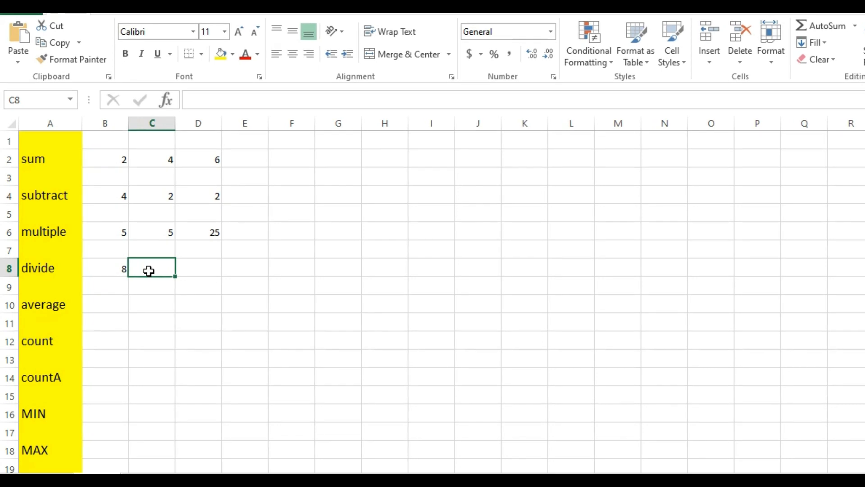
text(4)
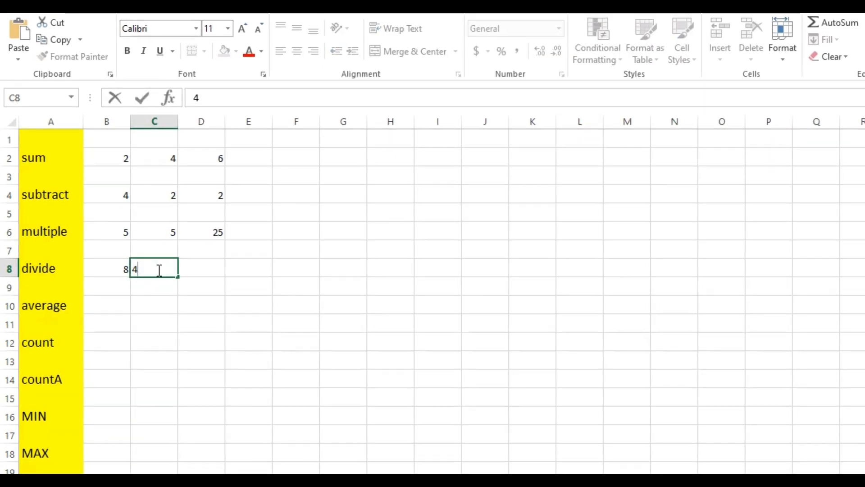
- Calculate the quotient of the divide row's numbers in D8 with the formula =B8/C8
click(200, 270)
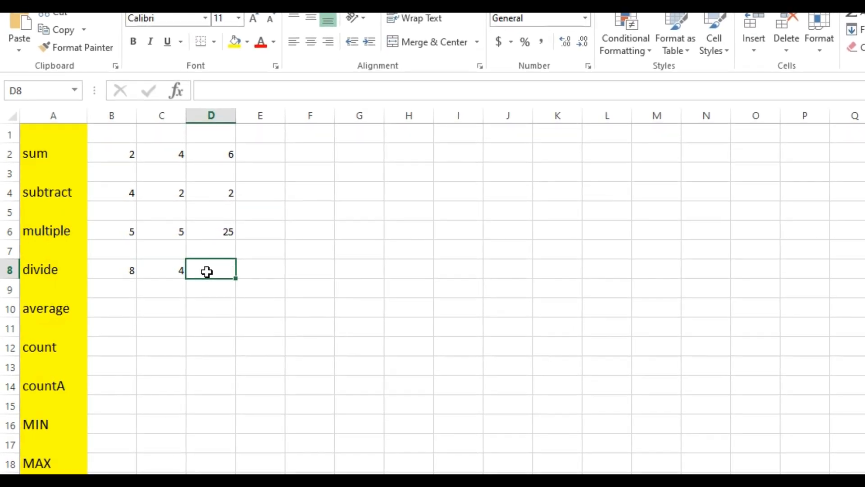
text(=)
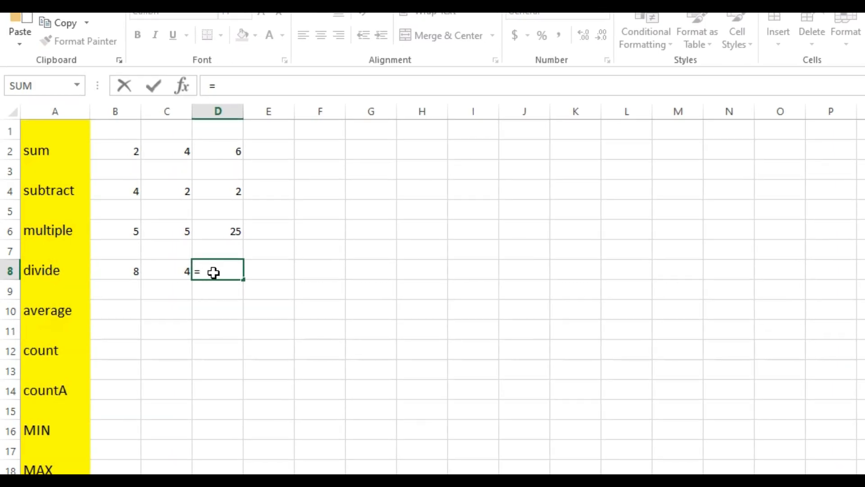
click(135, 271)
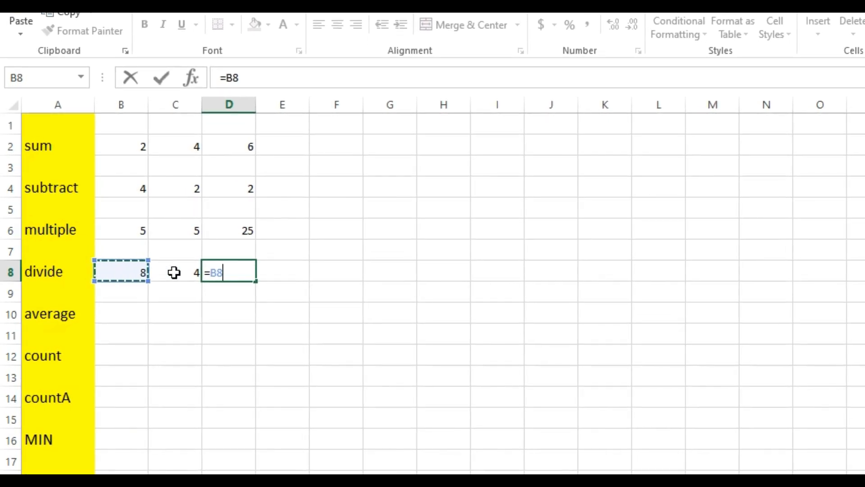
text(/)
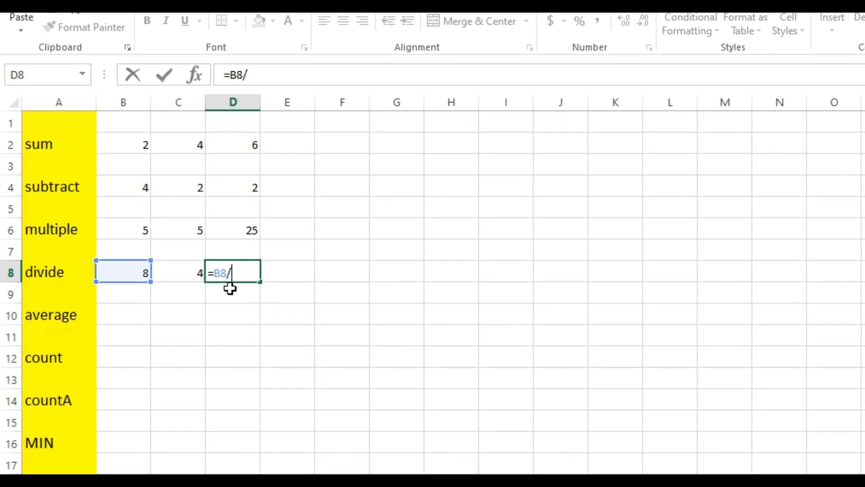
click(194, 276)
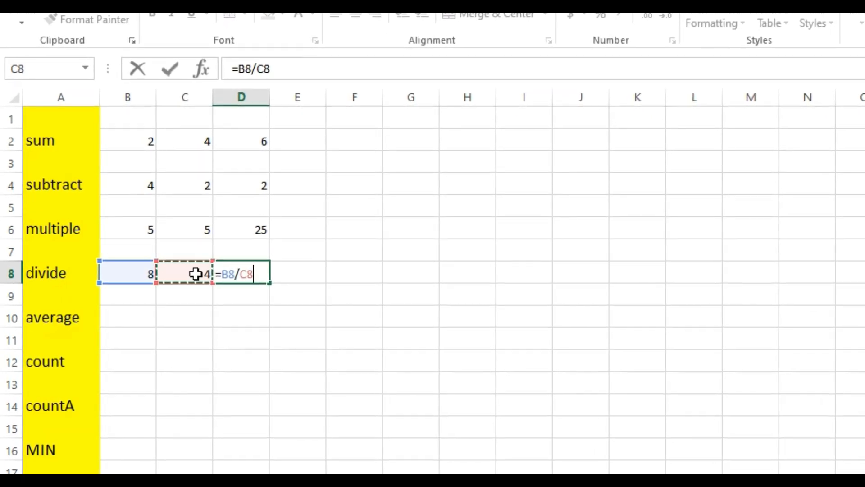
key(Return)
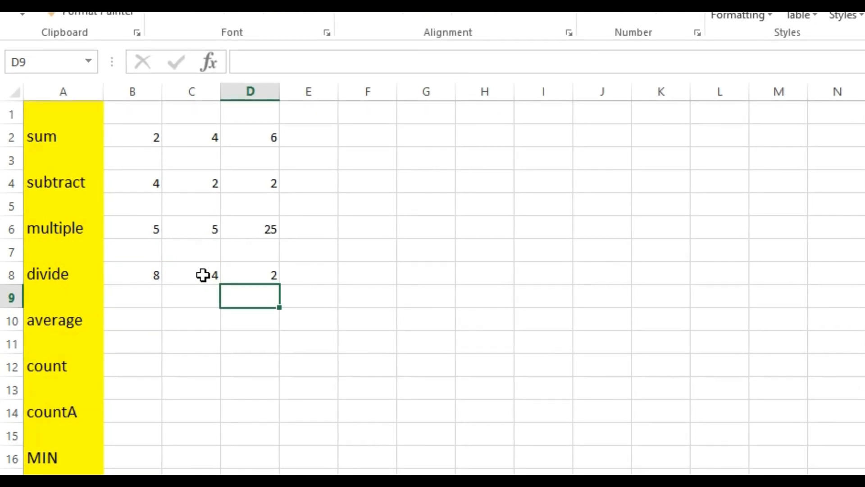
- Calculate the average of all numbers in B2:D8 in cell C10 with the AVERAGE function
click(146, 326)
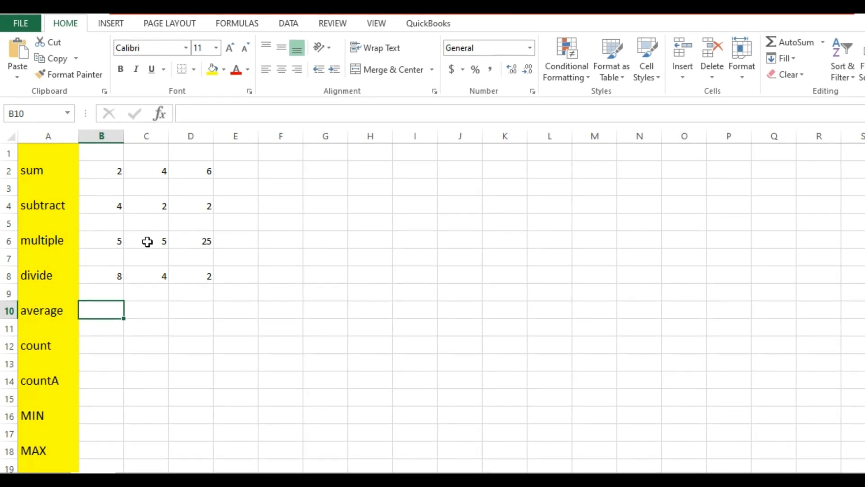
click(138, 313)
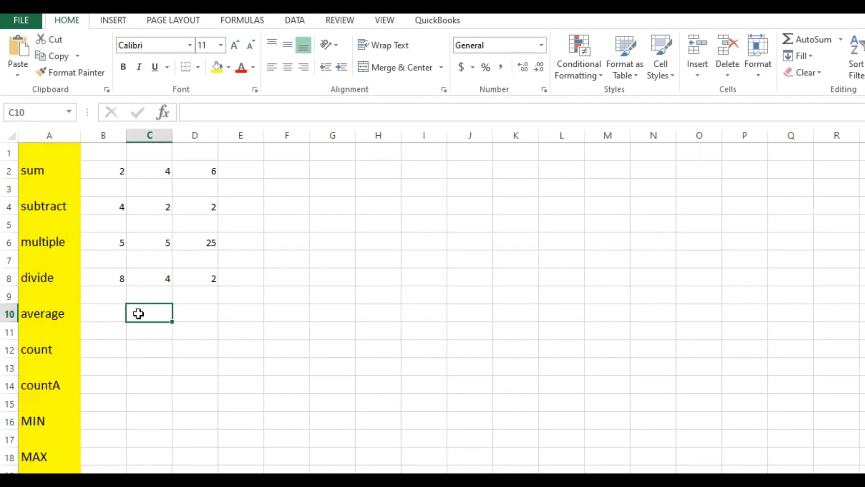
text(=)
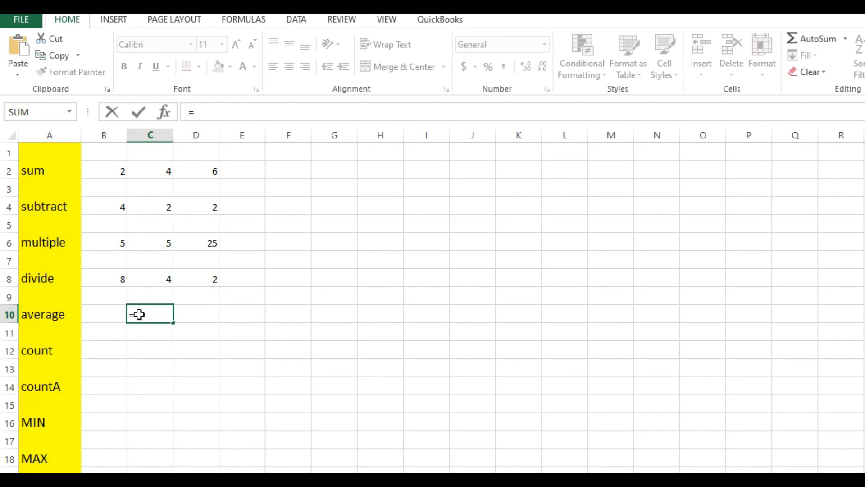
text(avera)
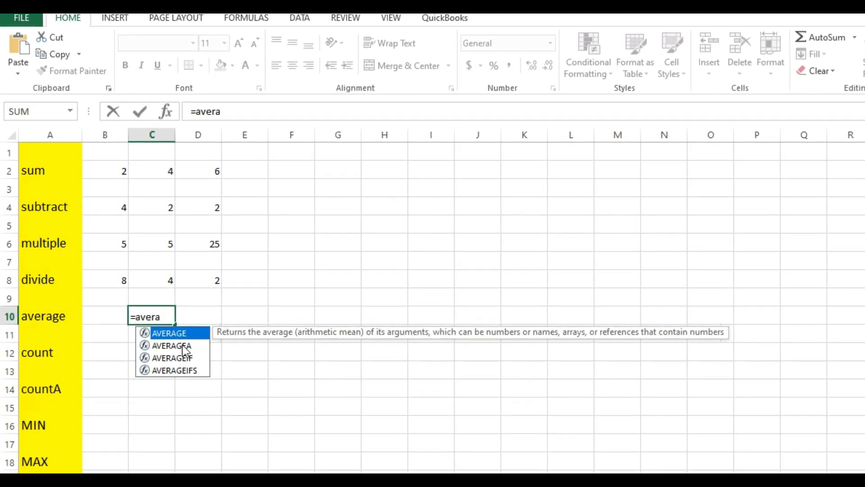
double_click(186, 335)
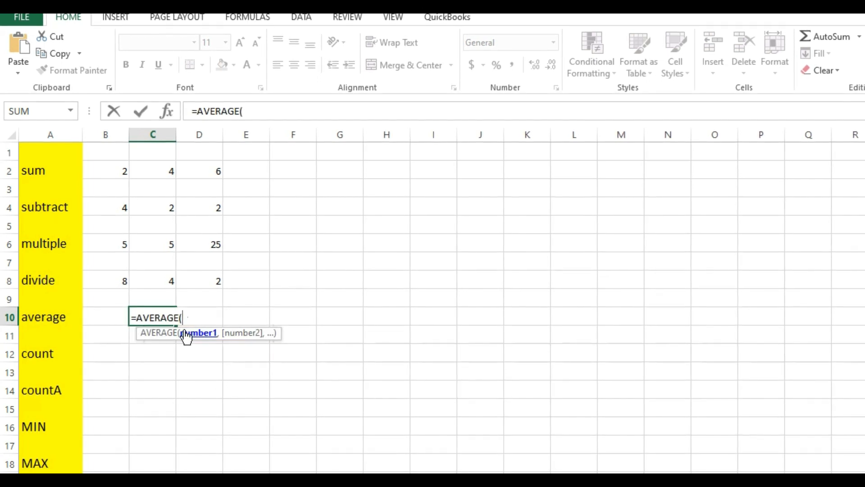
drag(117, 170, 219, 279)
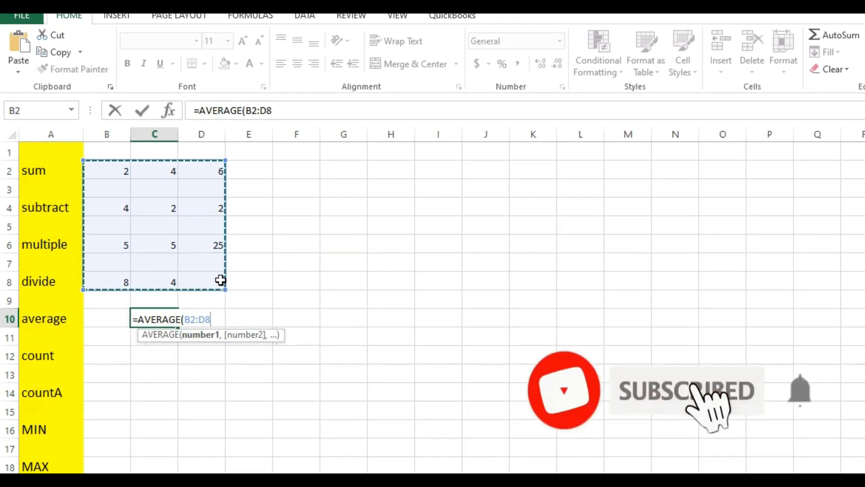
key(Return)
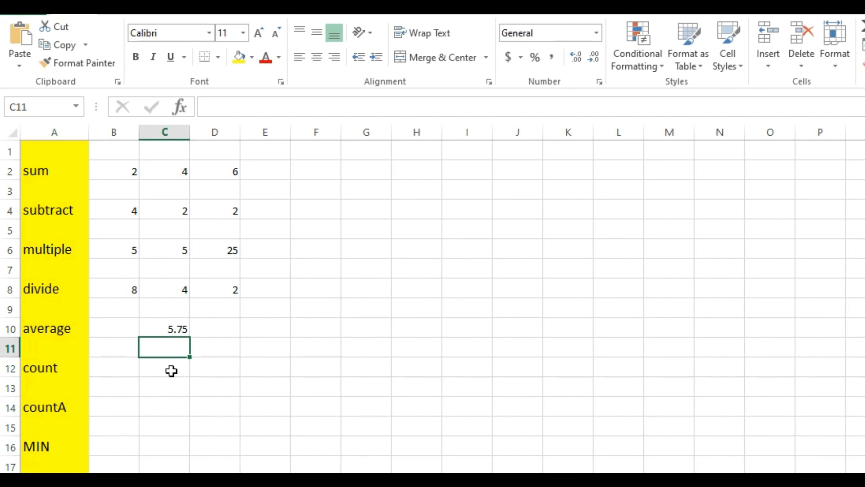
click(172, 371)
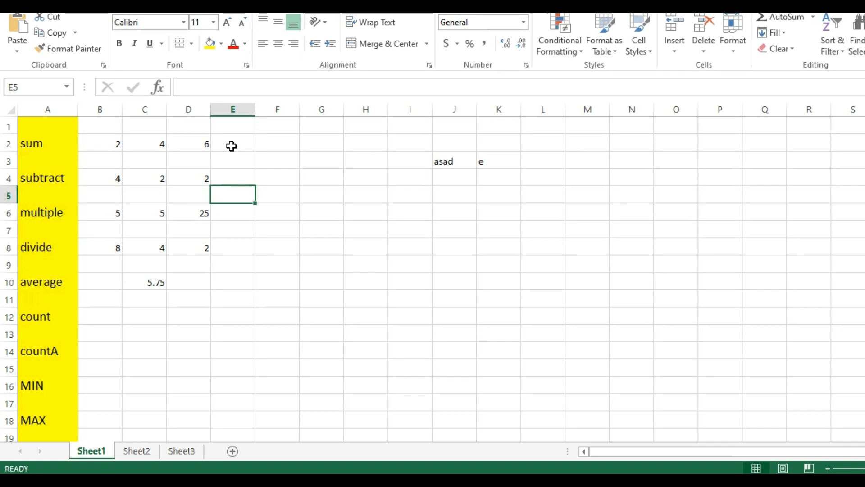
click(234, 161)
click(189, 161)
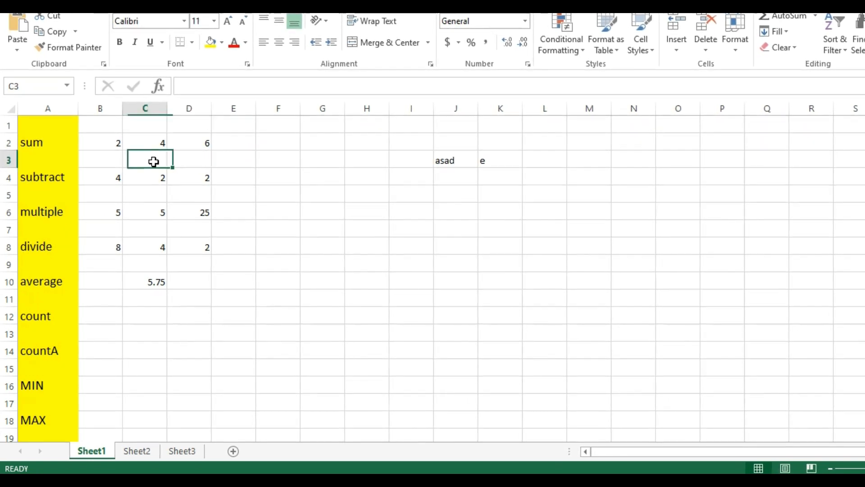
- Count the numeric cells in B2:D8 in cell C12 with the COUNT function
click(147, 312)
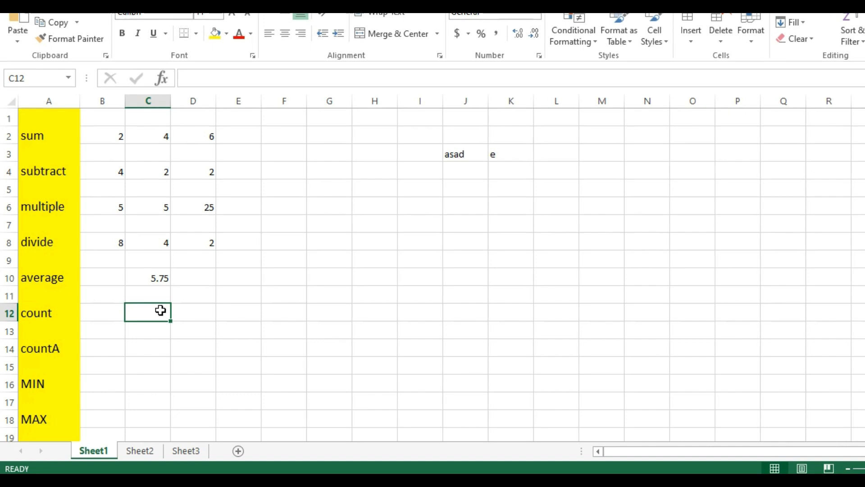
text(=count)
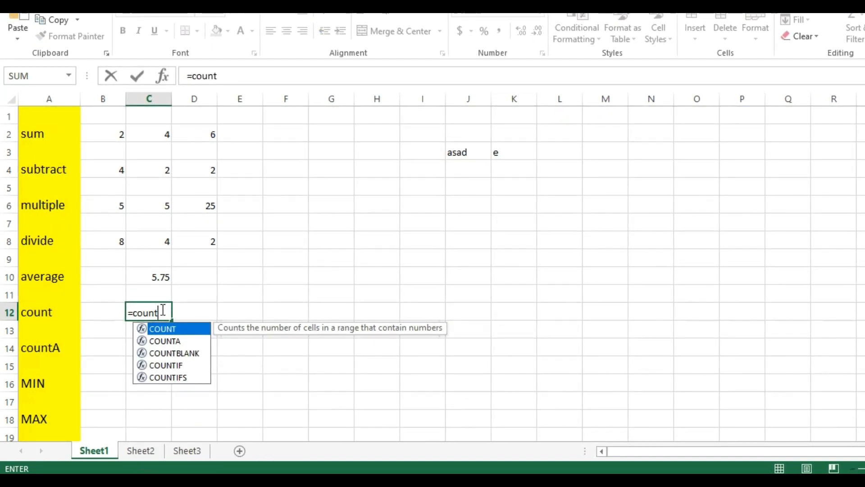
double_click(183, 327)
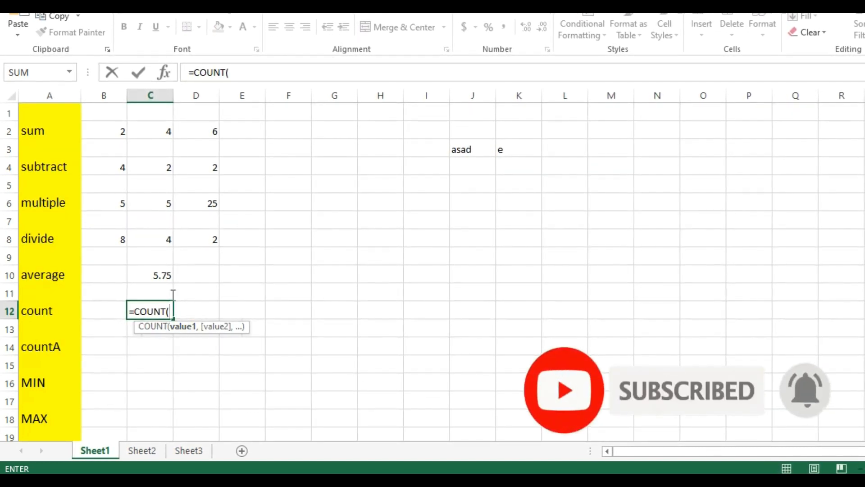
drag(114, 135, 212, 231)
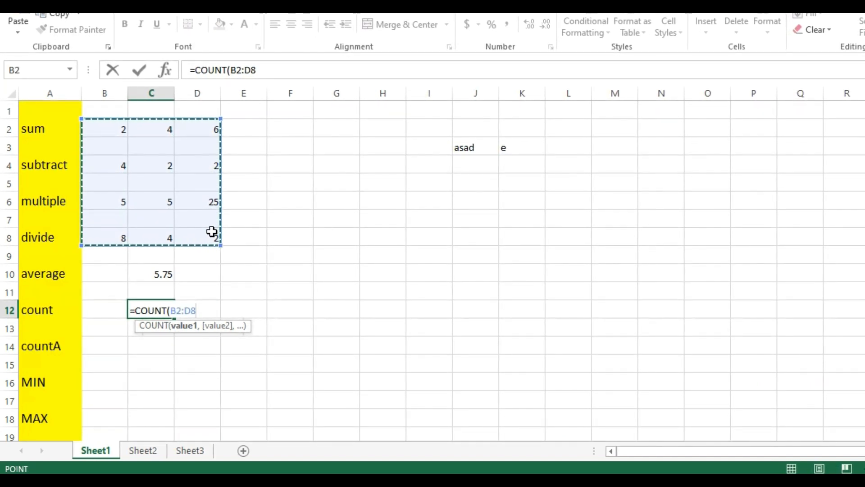
key(Return)
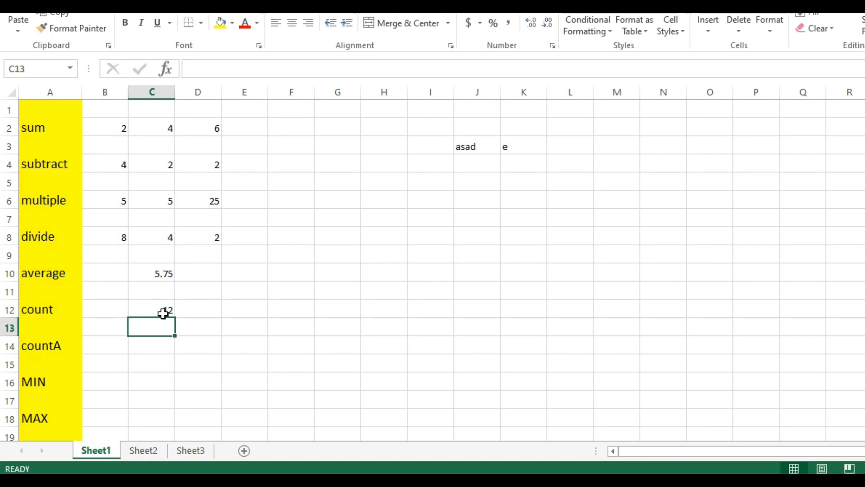
- Enter the extra number 2 in E2 of the sum row and select the sum formula cell D2
click(253, 127)
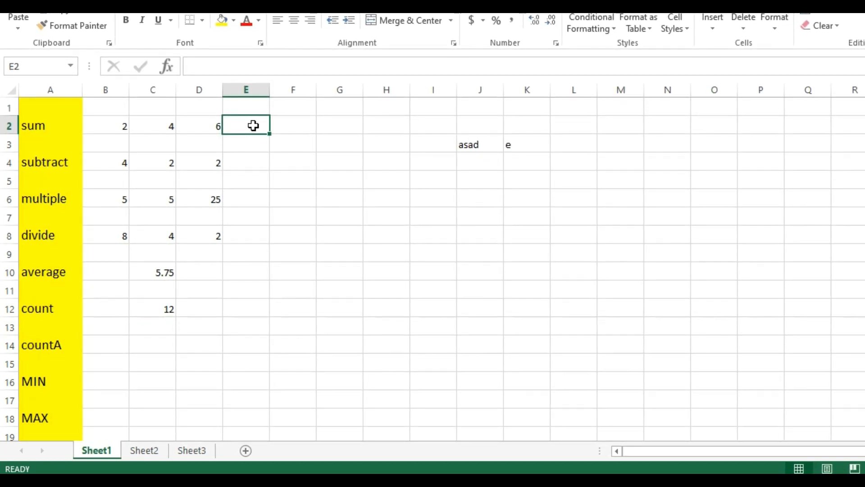
text(2)
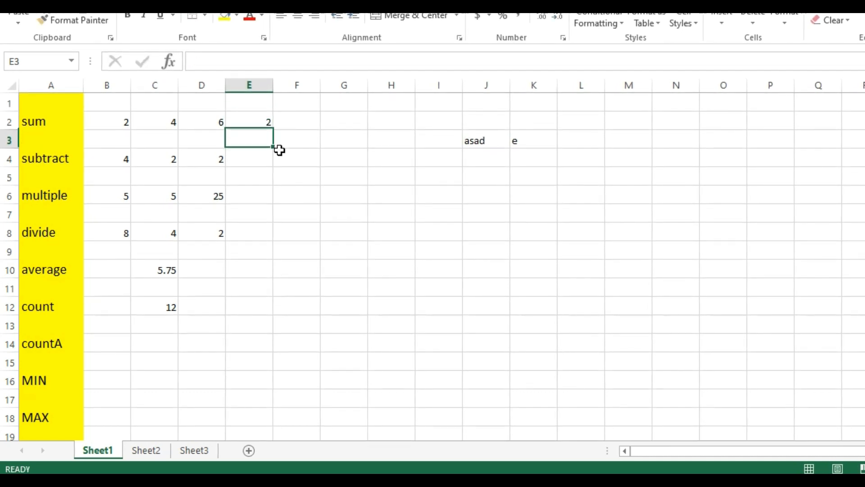
click(194, 120)
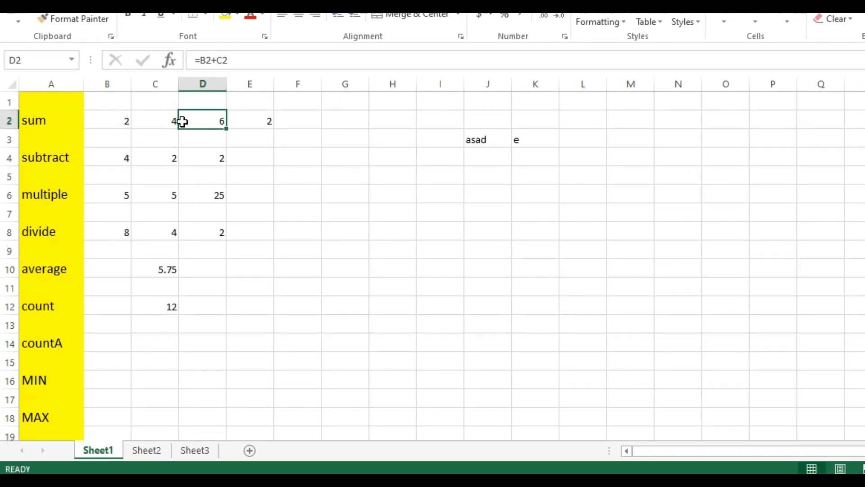
- Extend the range of the COUNT formula in C12 to B2:E8
click(172, 307)
double_click(172, 307)
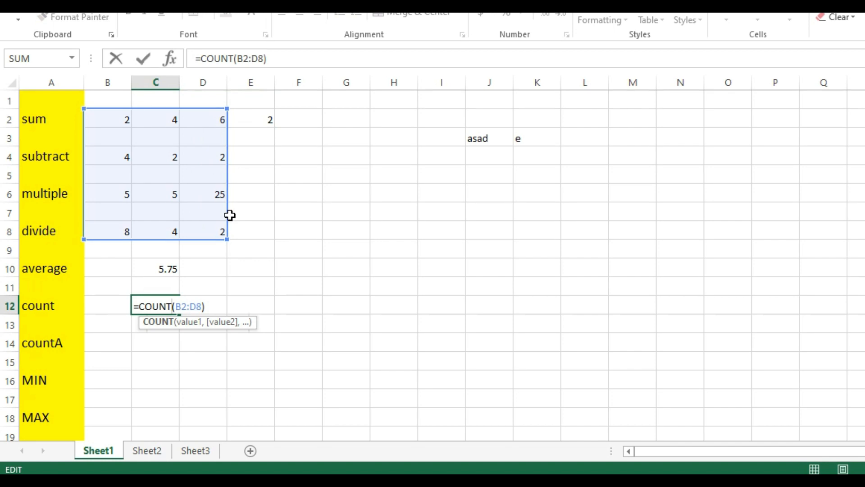
drag(230, 240, 262, 229)
key(Return)
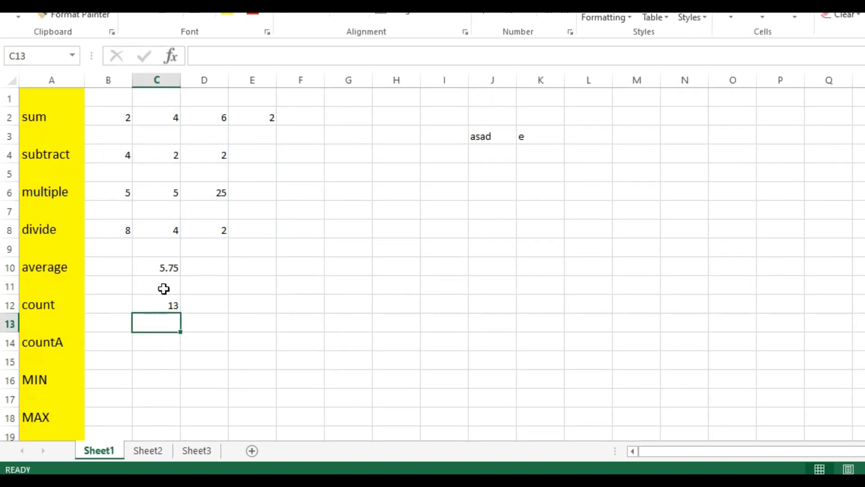
click(216, 310)
click(161, 305)
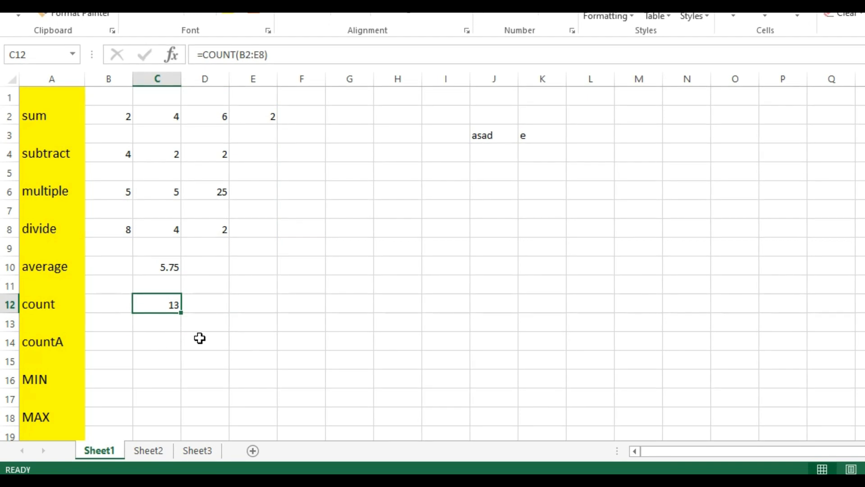
- Enter the number 4 in E4 of the subtract row and the letter d in E6 of the multiple row
click(260, 149)
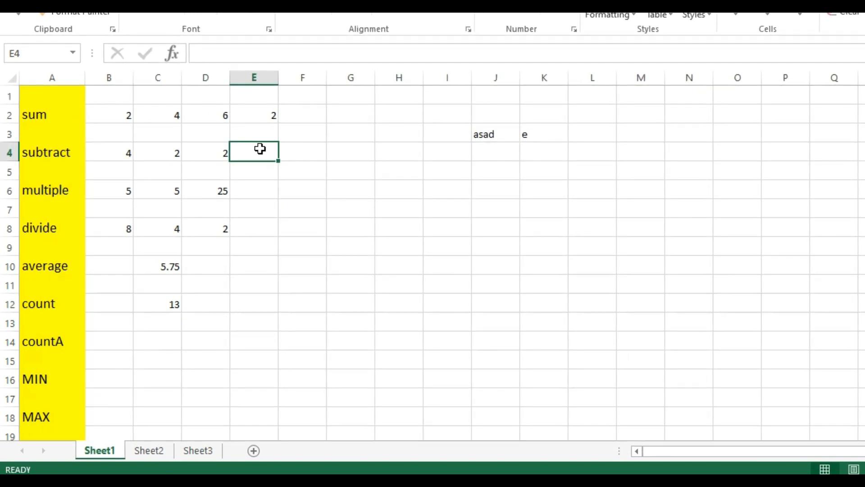
text(4)
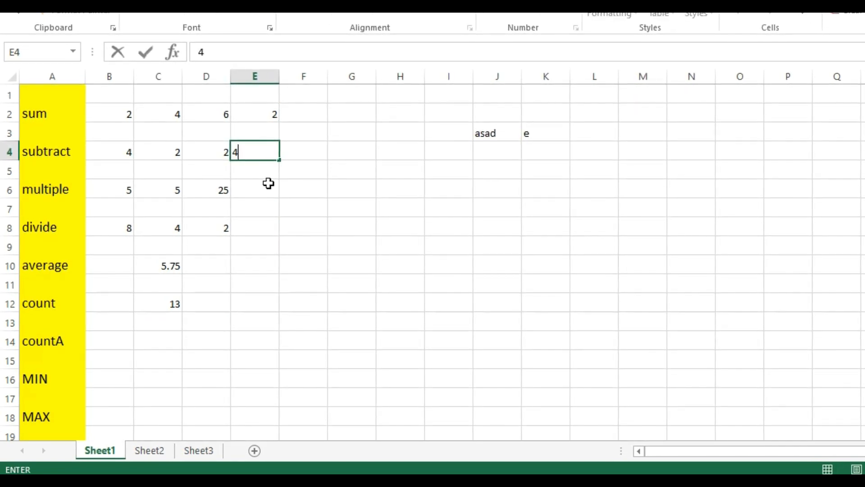
key(Return)
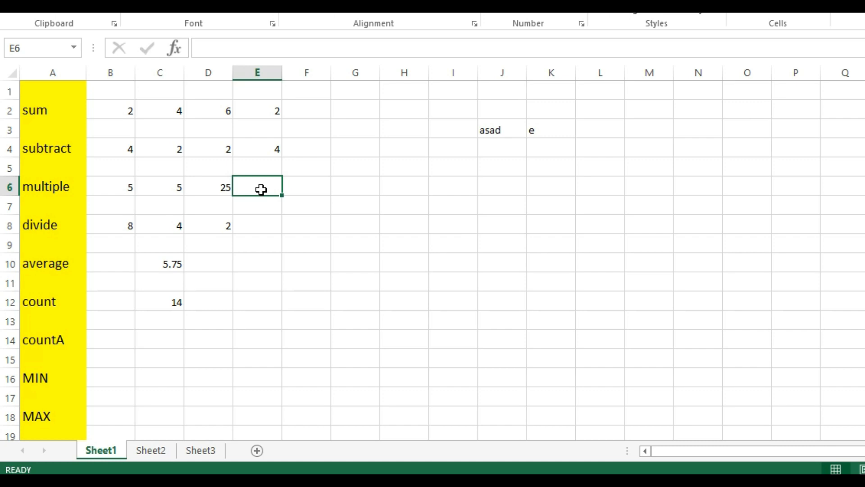
text(d)
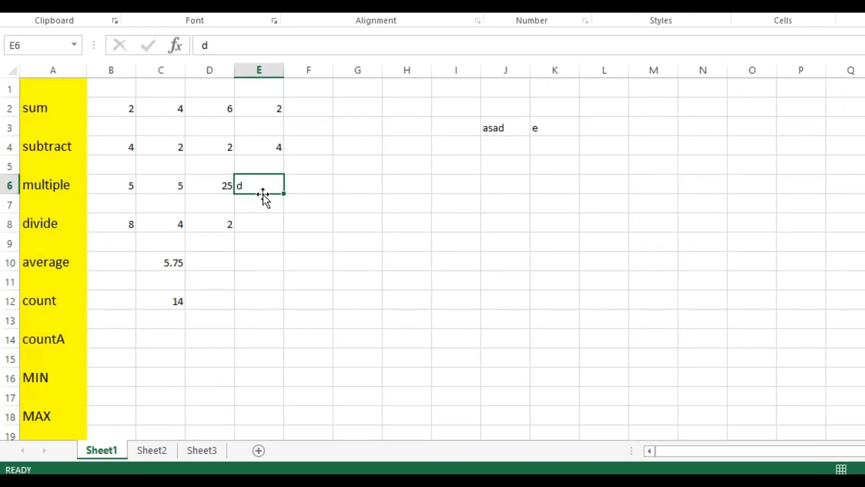
key(Return)
click(264, 181)
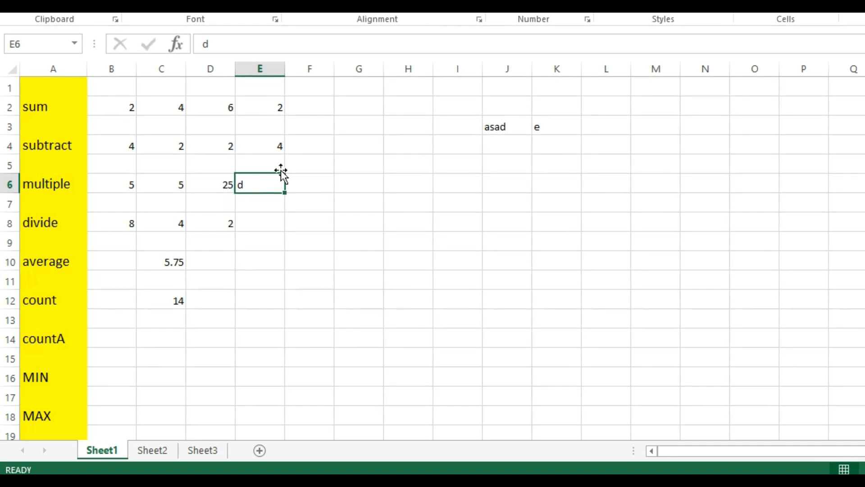
- Enter the date 2/2/2021 in E8 of the divide row
click(274, 227)
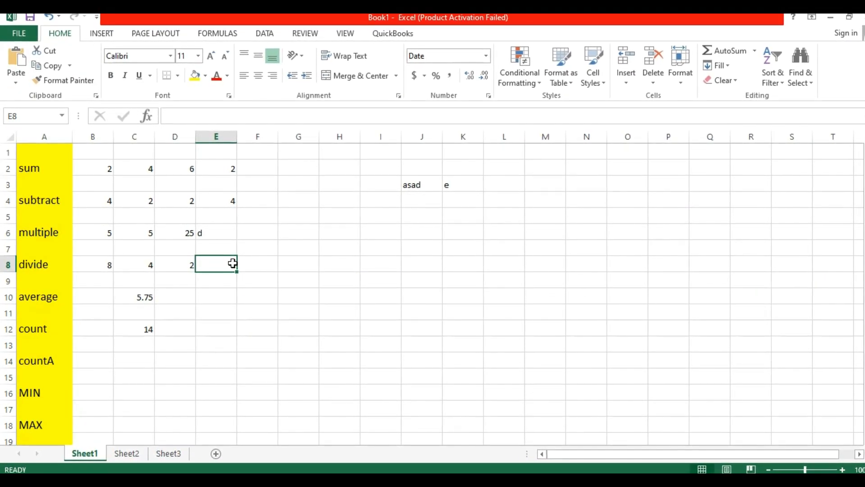
text(2/2)
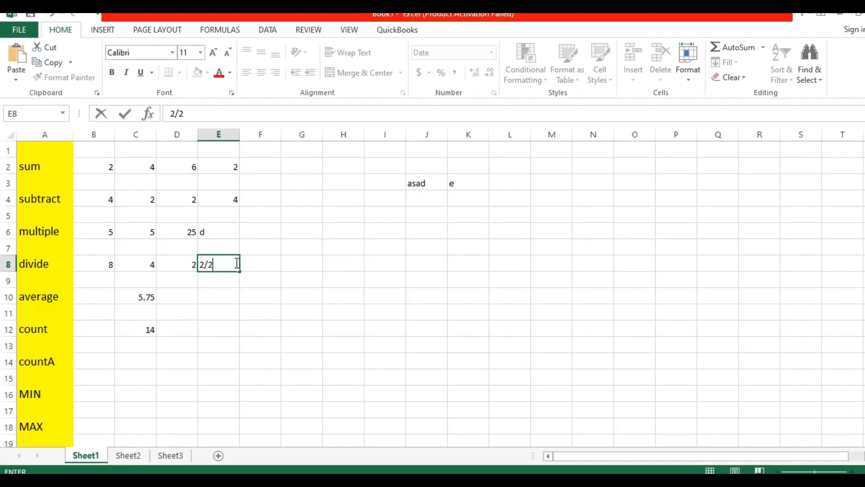
text(2)
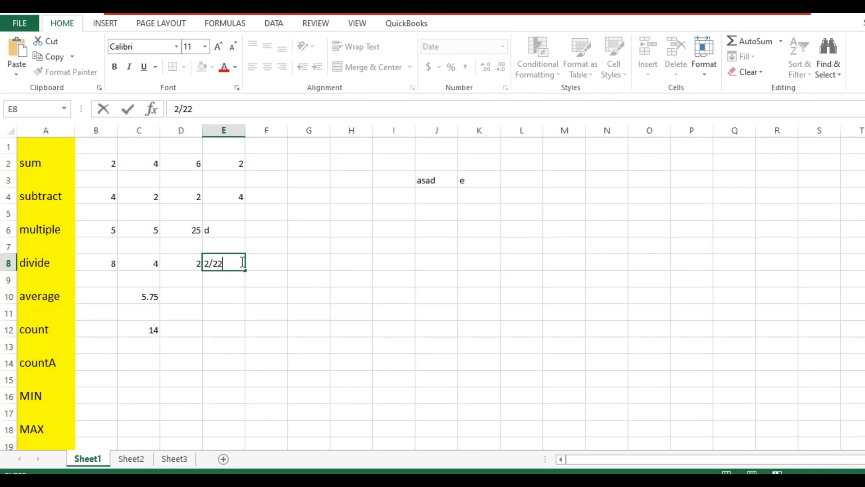
key(BackSpace)
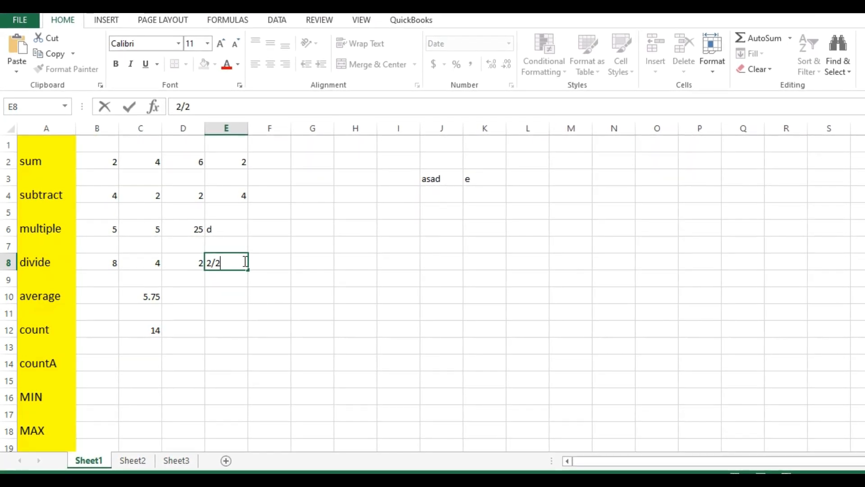
text(/2021)
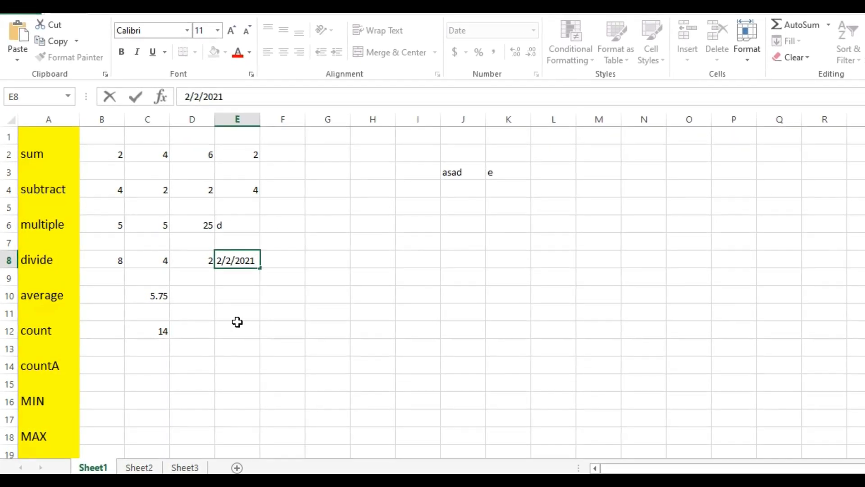
key(Return)
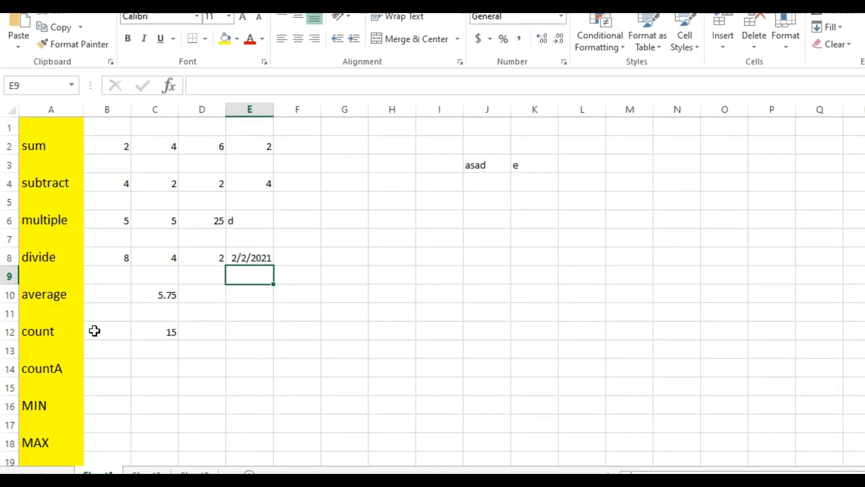
click(255, 221)
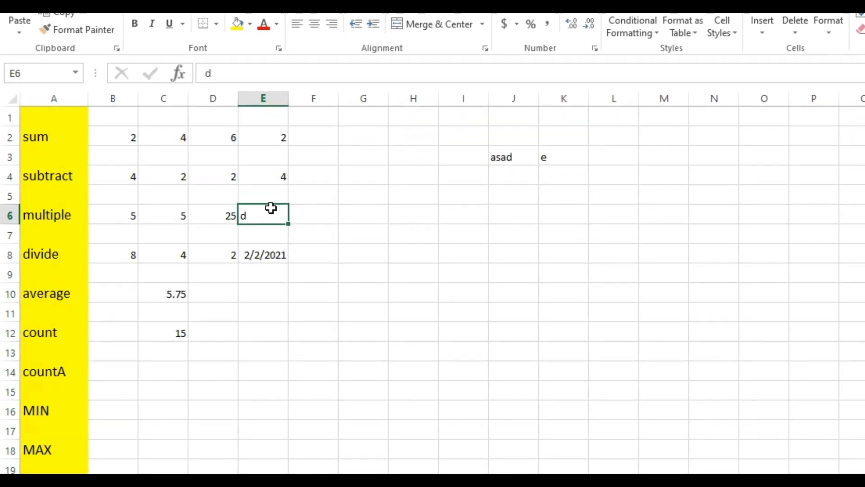
click(212, 235)
click(164, 234)
click(167, 148)
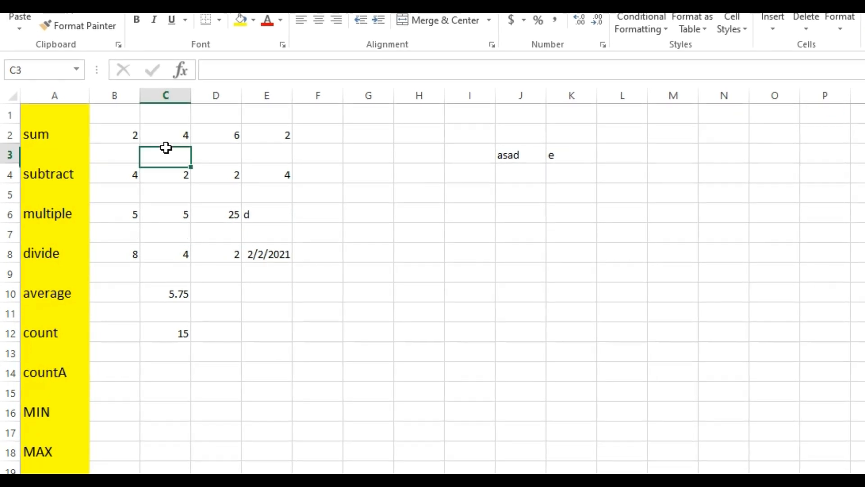
click(207, 154)
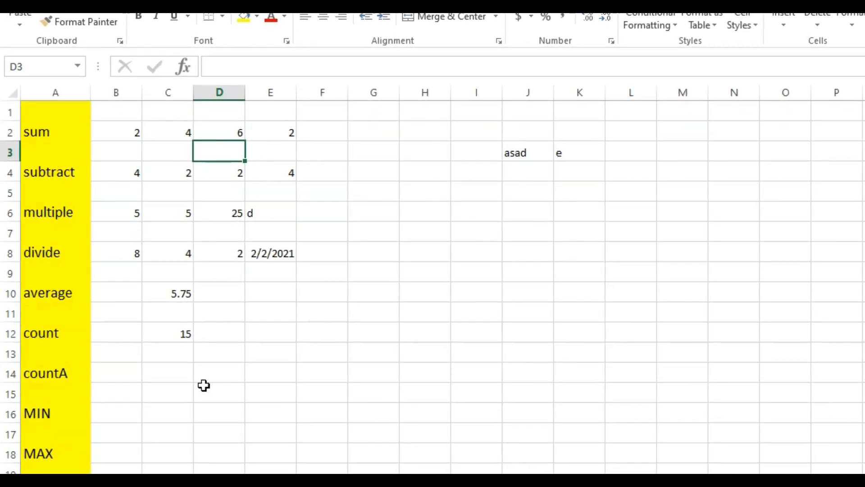
click(166, 375)
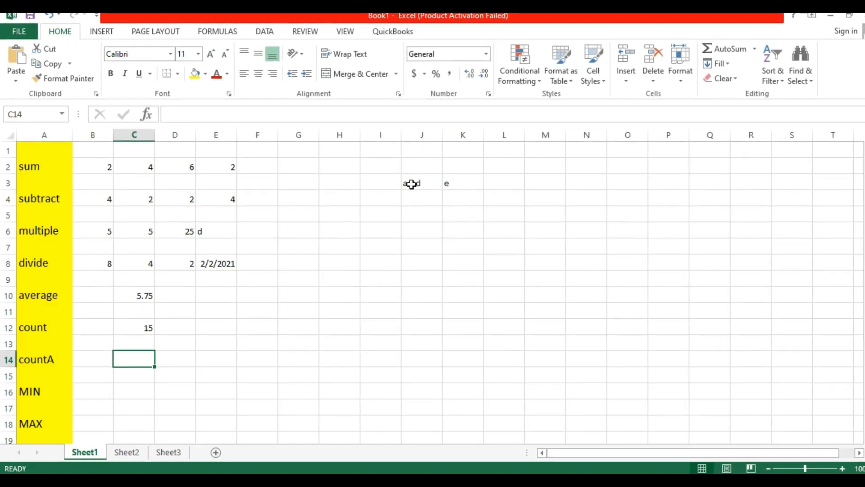
click(434, 183)
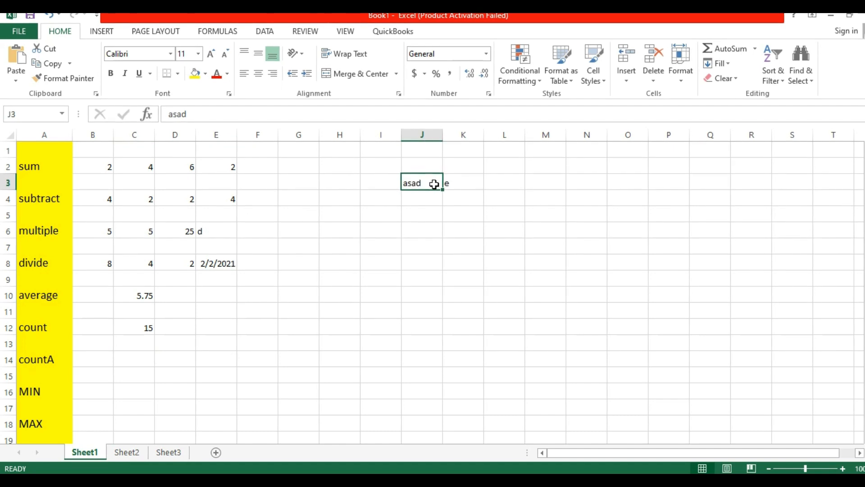
click(307, 200)
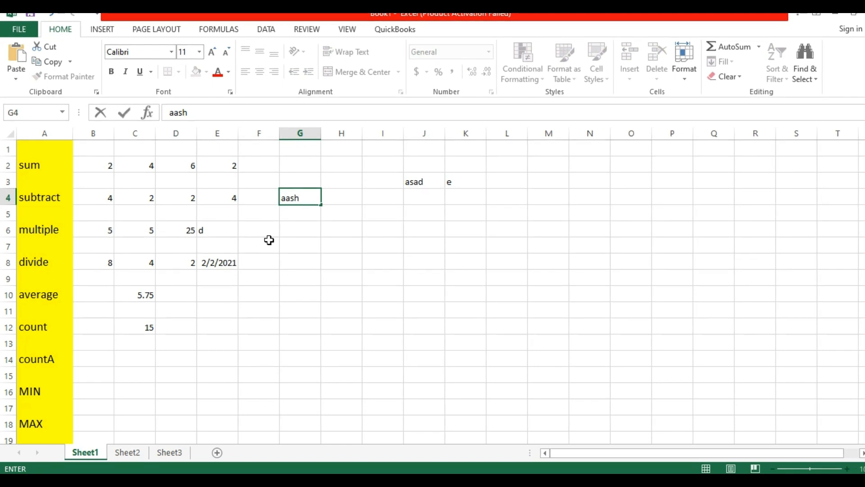
key(BackSpace)
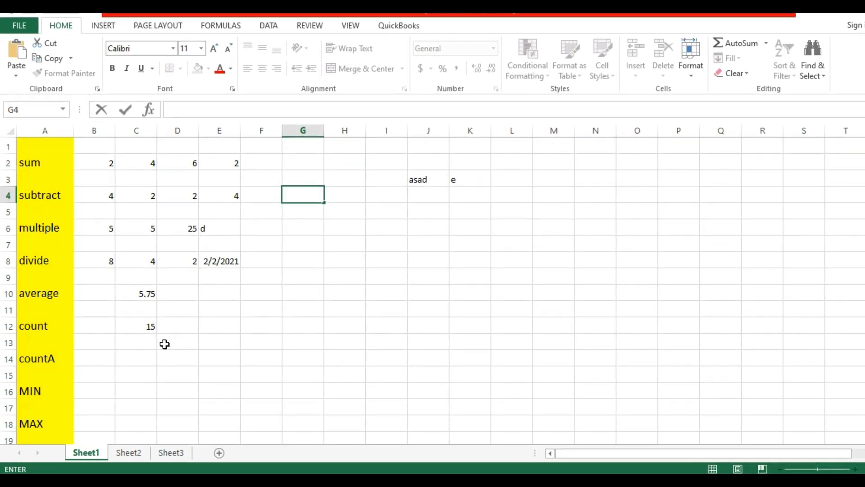
- Count the non-empty cells in B2:E8 in cell C14 with the COUNTA function
click(141, 357)
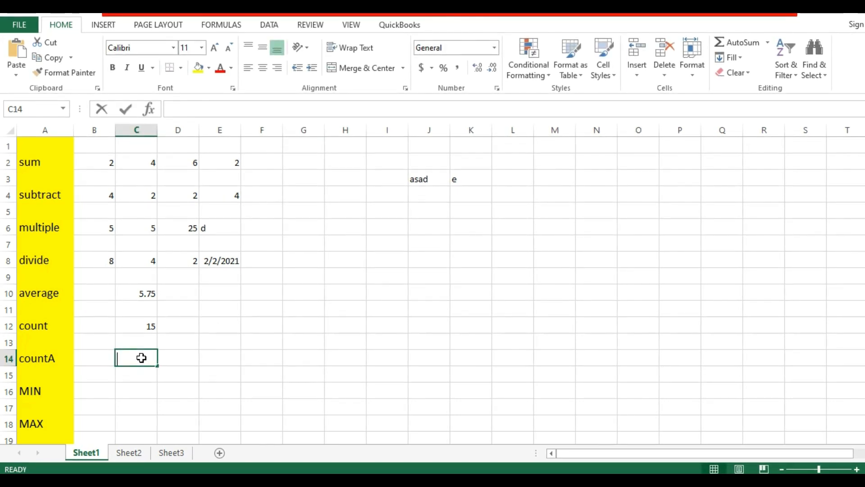
text(=co)
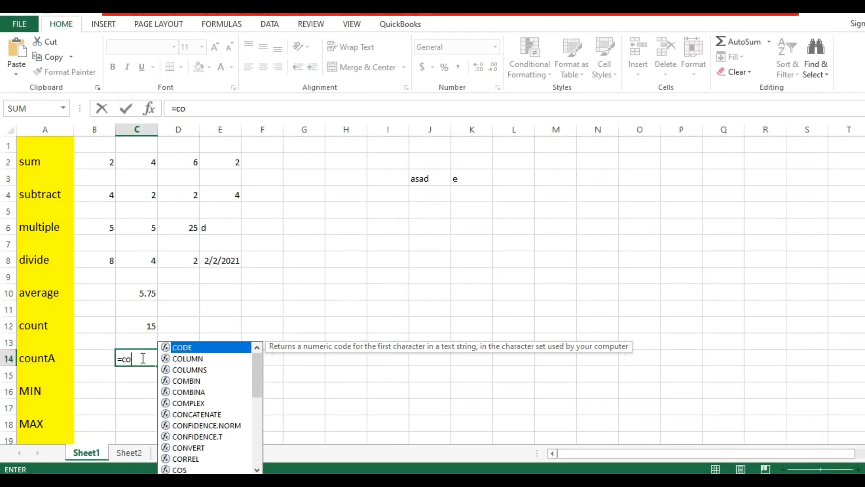
text(un)
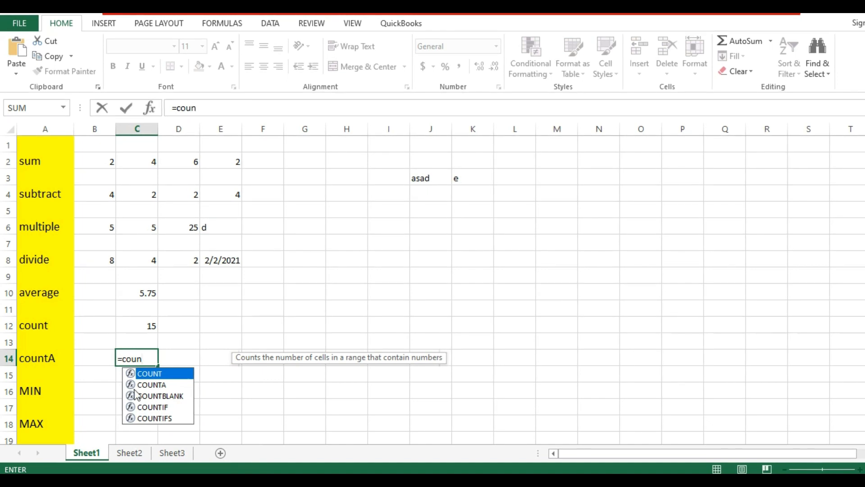
click(175, 385)
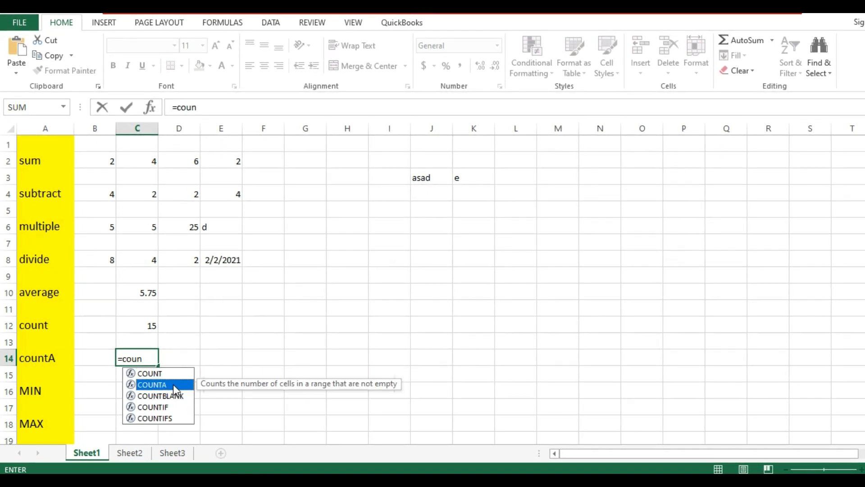
double_click(174, 385)
drag(109, 161, 210, 246)
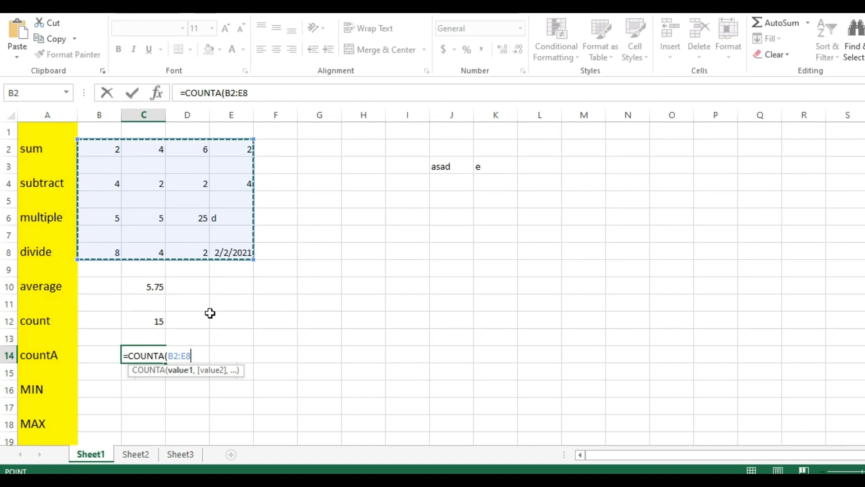
key(Return)
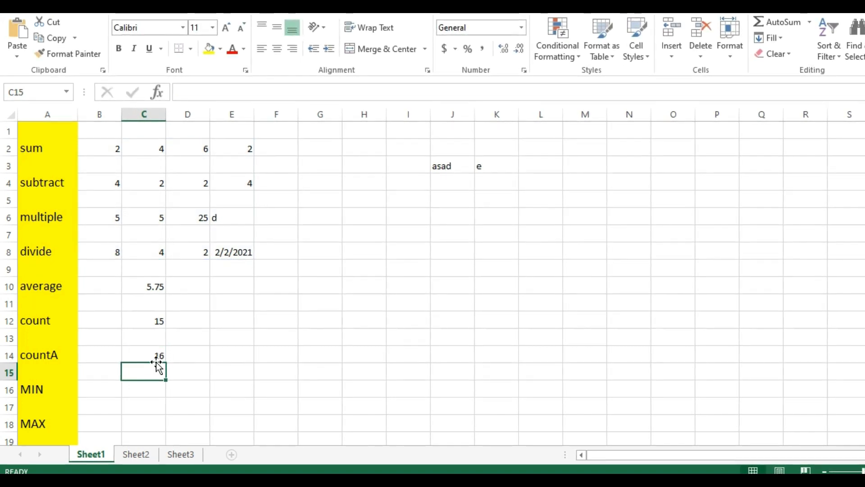
- Enter a sample first name as text in F4 of the subtract row
click(194, 354)
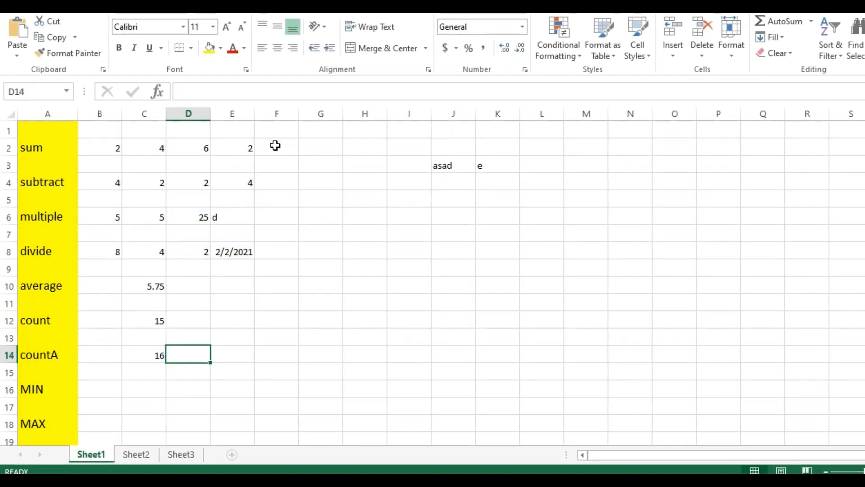
click(281, 182)
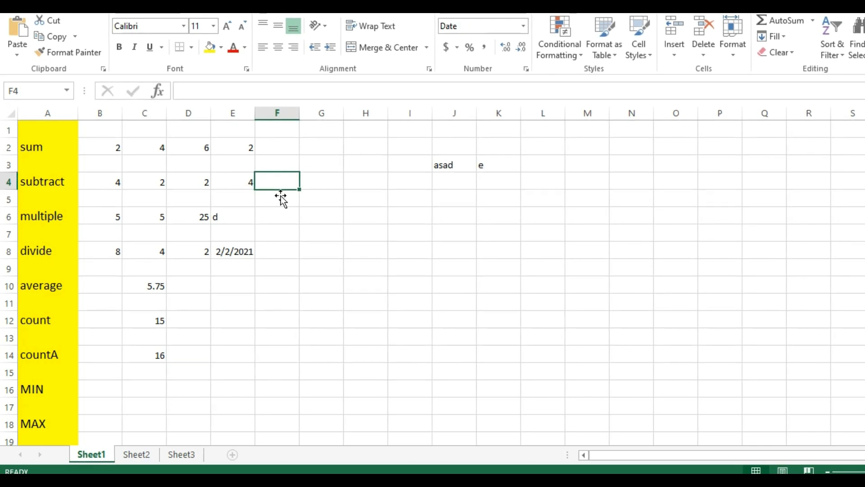
text(asad)
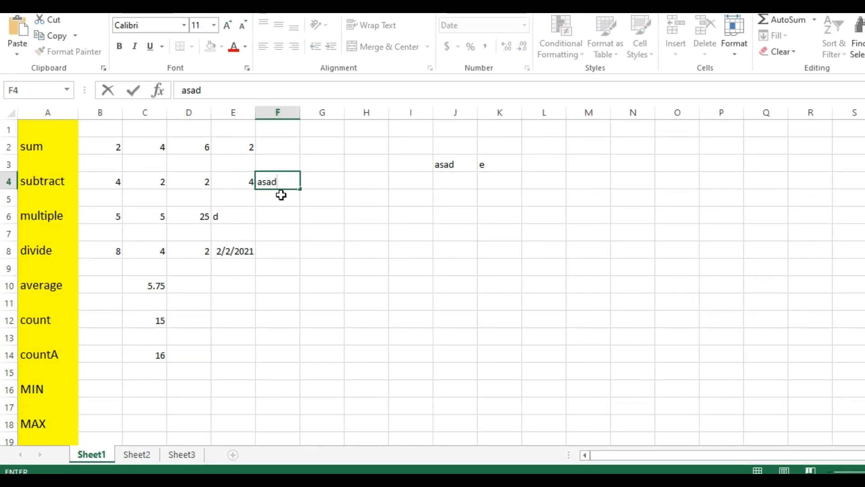
click(281, 208)
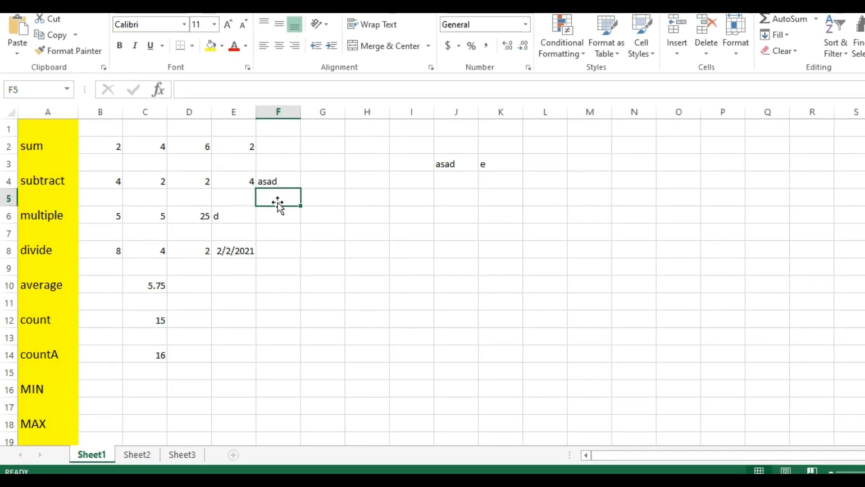
- Extend the range of the COUNTA formula in C14 to B2:F8
click(186, 175)
double_click(162, 355)
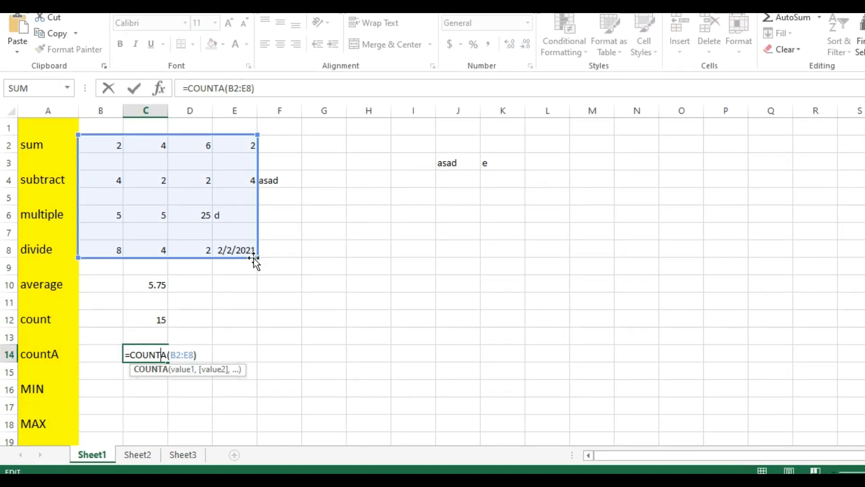
drag(272, 258, 282, 259)
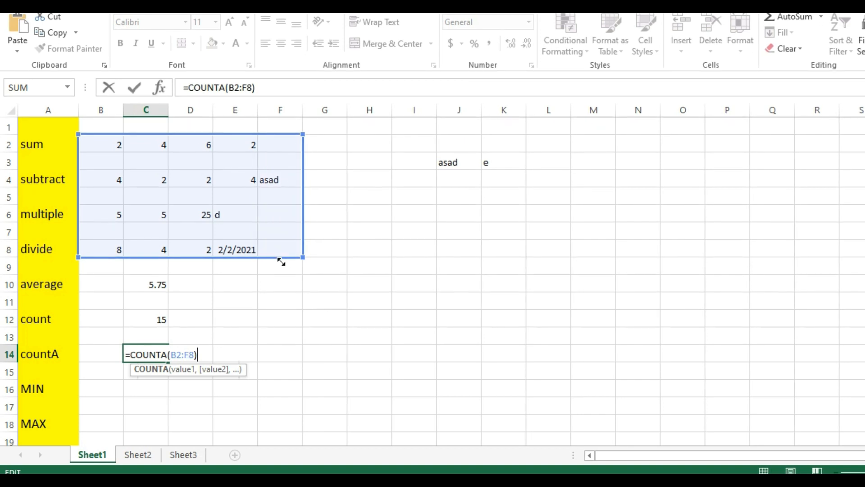
key(Return)
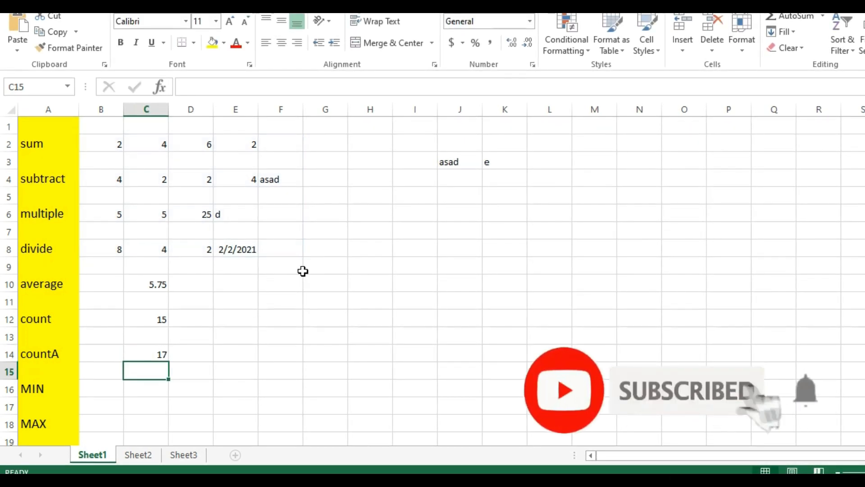
click(178, 351)
click(154, 356)
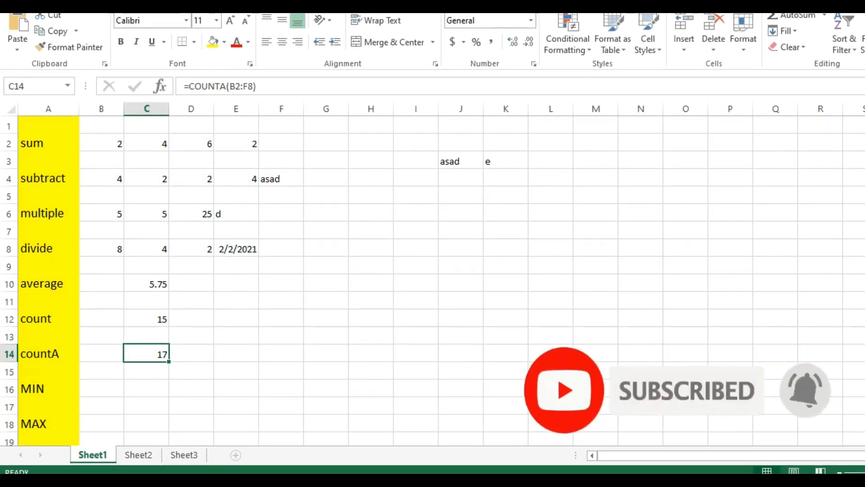
- Enter the text asli in F6 of the multiple row
click(282, 210)
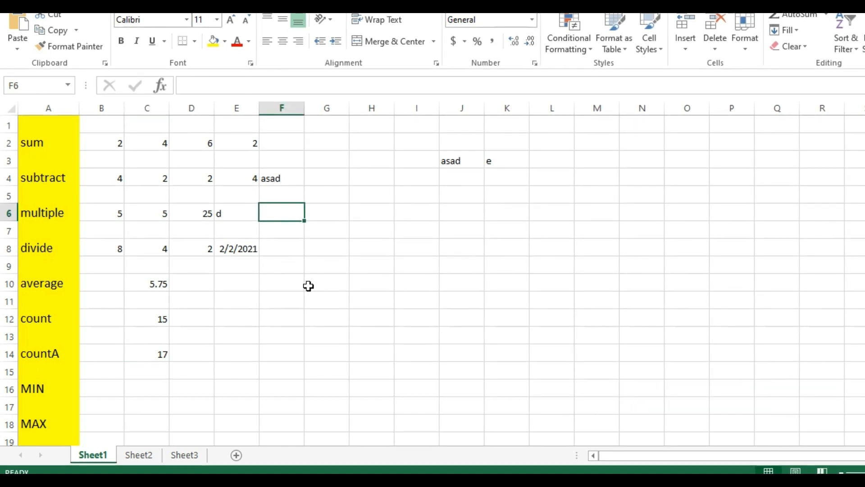
text(asli)
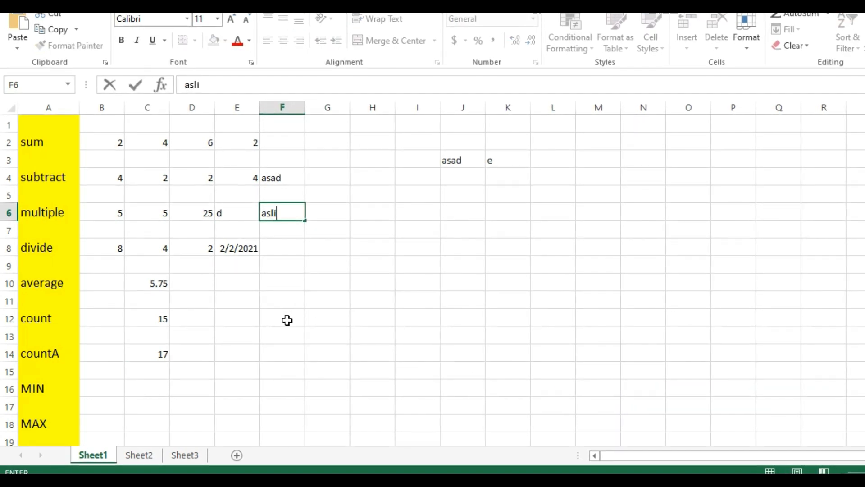
key(Return)
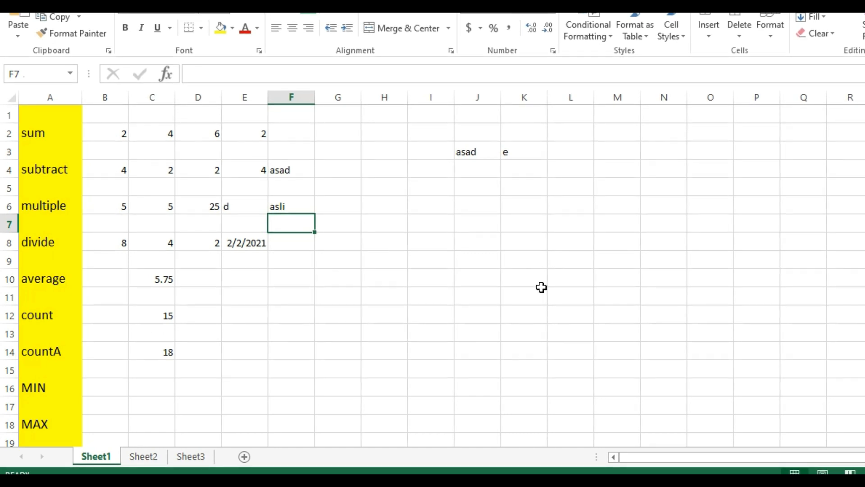
drag(540, 293, 523, 271)
click(461, 240)
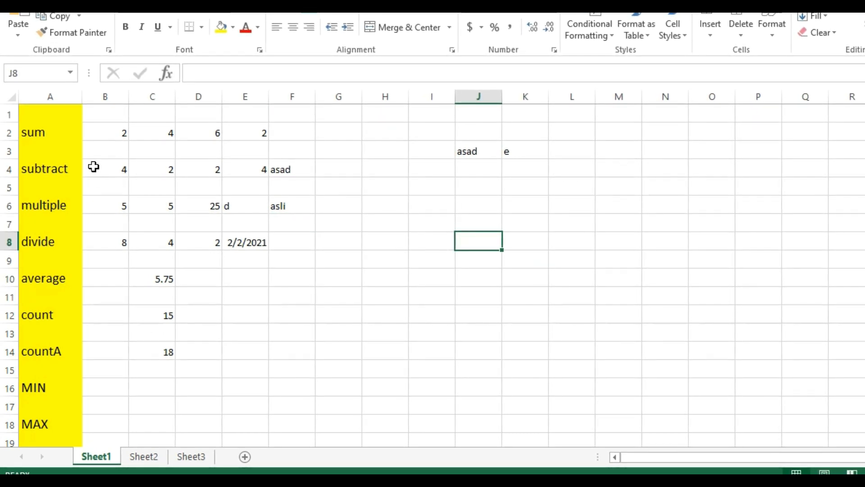
click(125, 152)
click(160, 151)
click(206, 155)
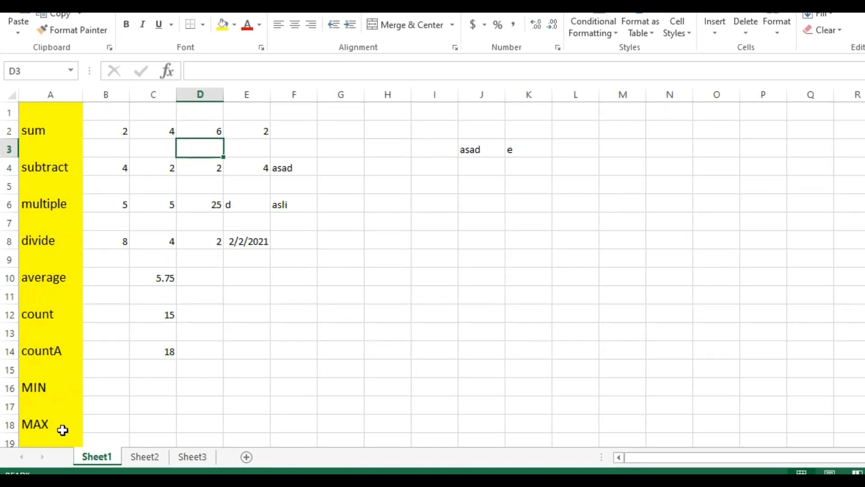
click(150, 390)
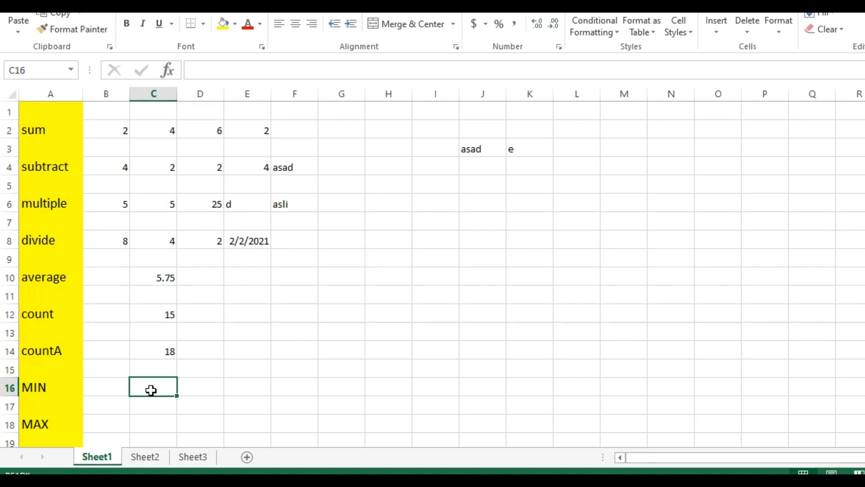
drag(125, 126, 216, 233)
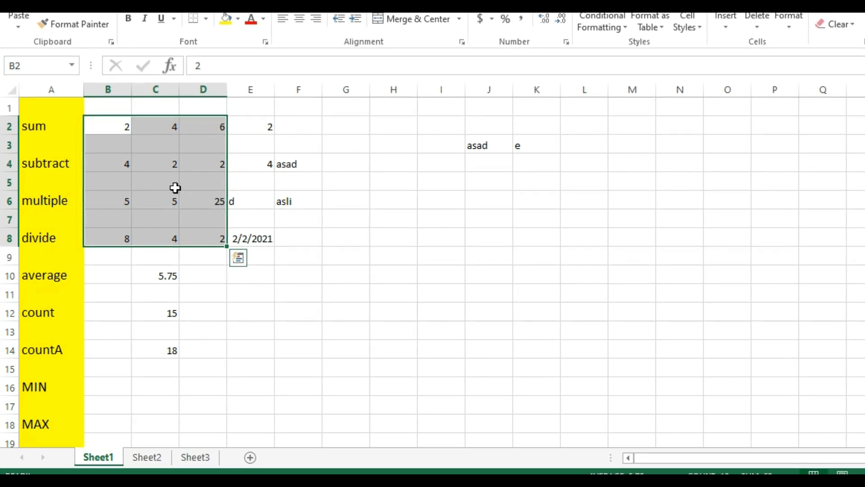
click(349, 351)
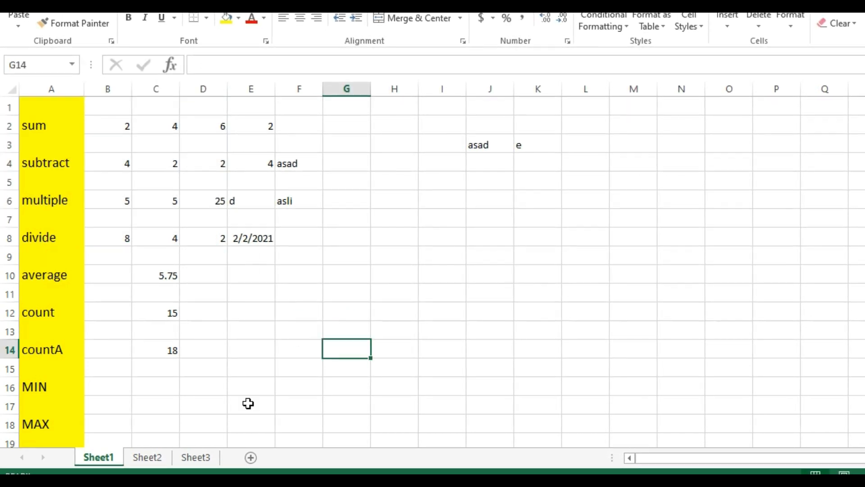
- Find the smallest value in B2:D8 with the MIN function in cell C16
click(164, 384)
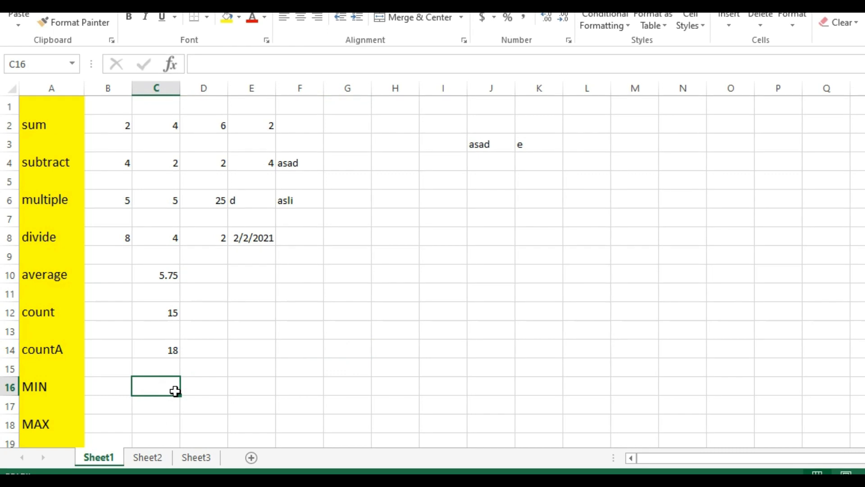
text(=)
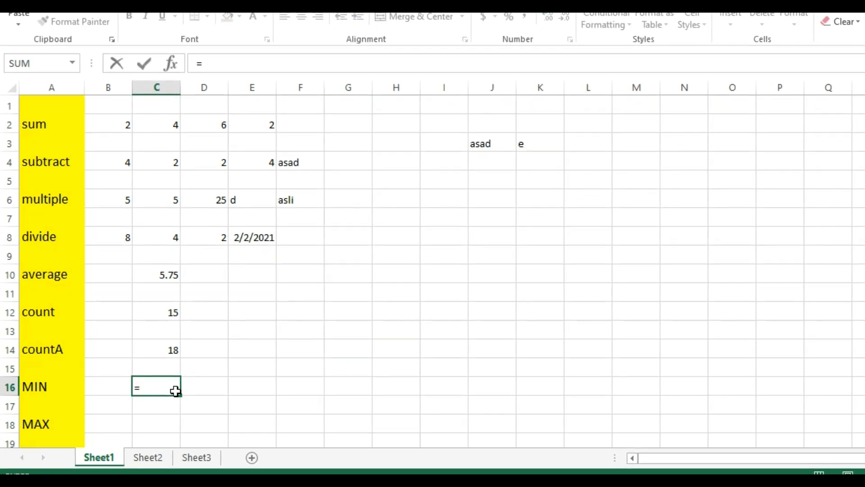
text(min)
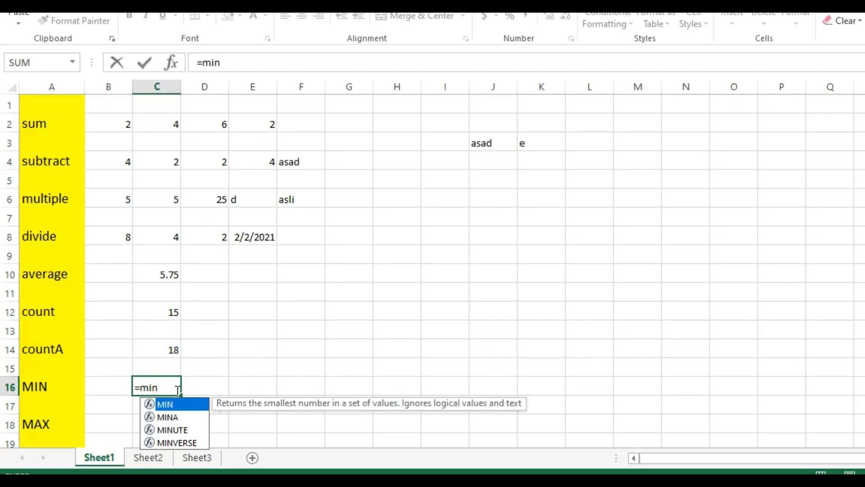
double_click(187, 407)
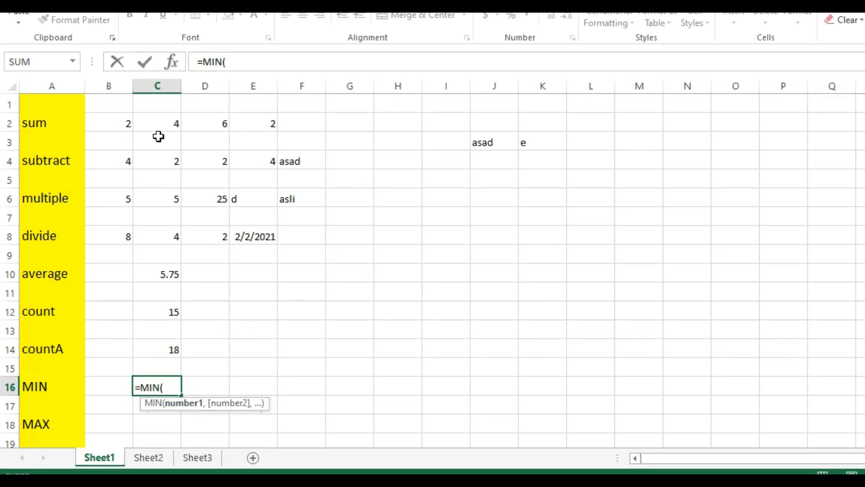
drag(117, 127, 201, 237)
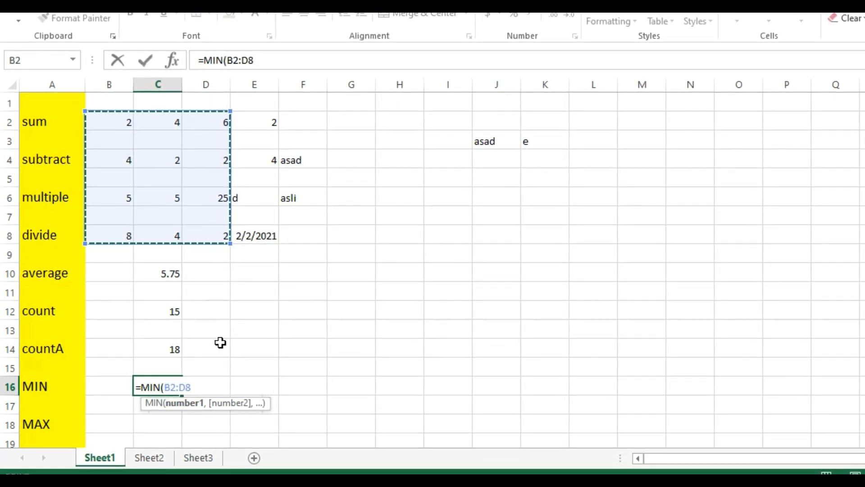
key(Return)
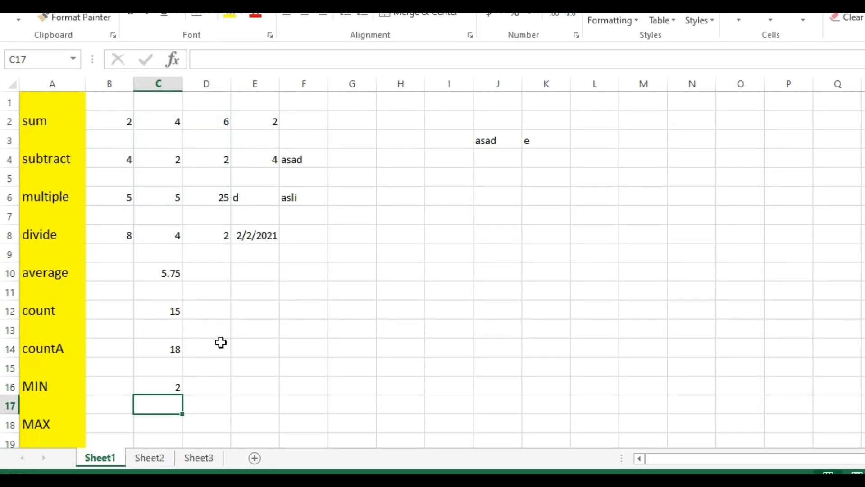
click(163, 381)
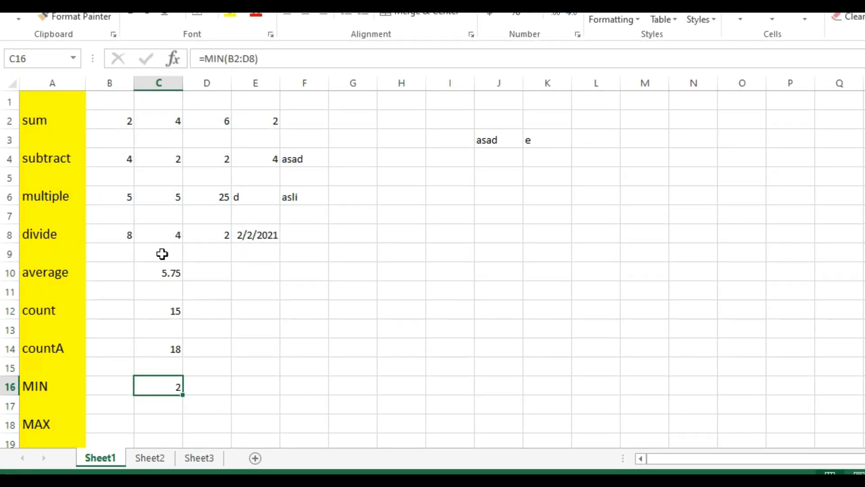
click(156, 424)
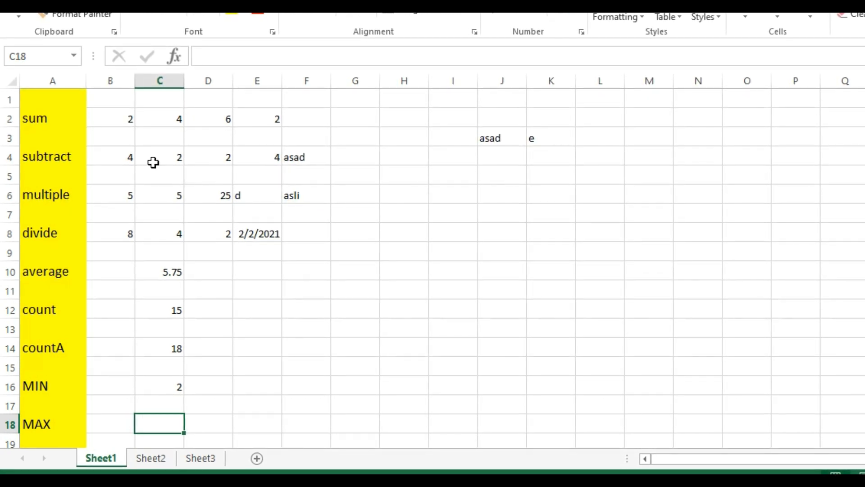
drag(120, 116, 190, 234)
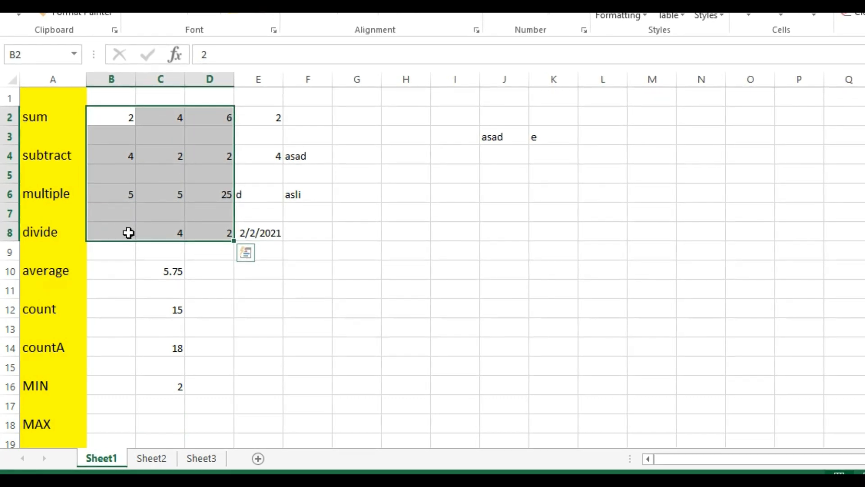
click(217, 193)
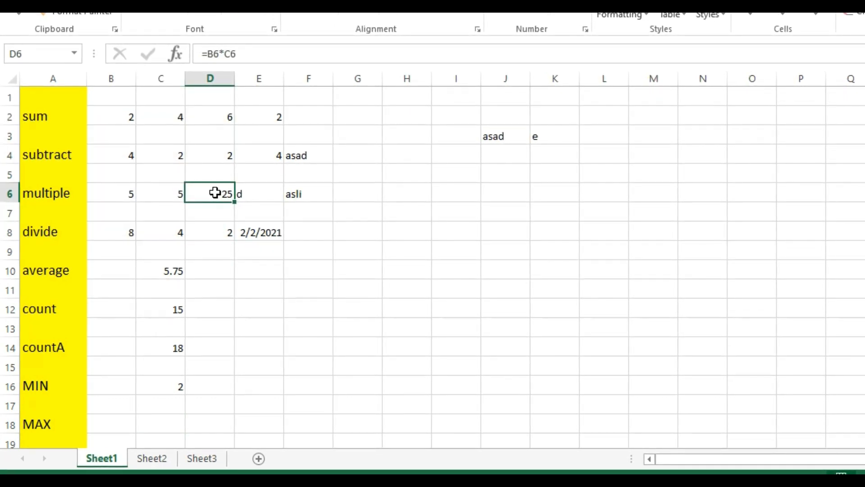
click(631, 297)
- Find the largest value in B2:D8 with the MAX function in cell C18
click(155, 423)
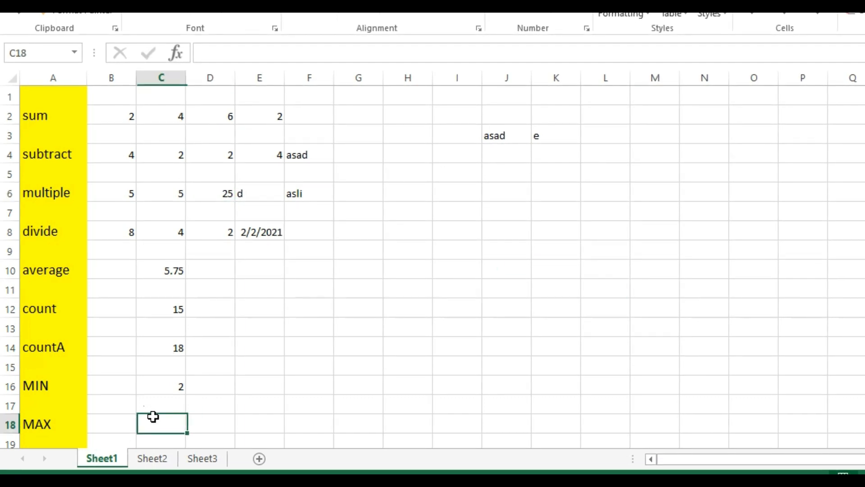
text(max)
key(BackSpace)
key(BackSpace)
key(BackSpace)
text(=max)
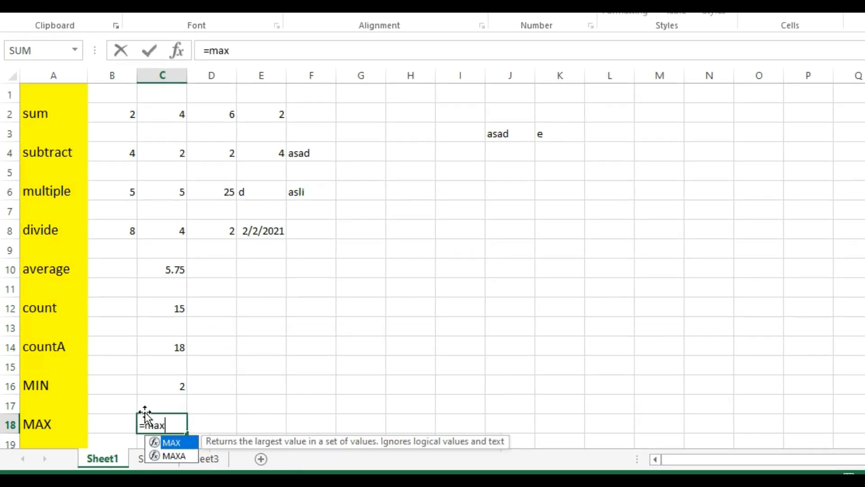
double_click(177, 439)
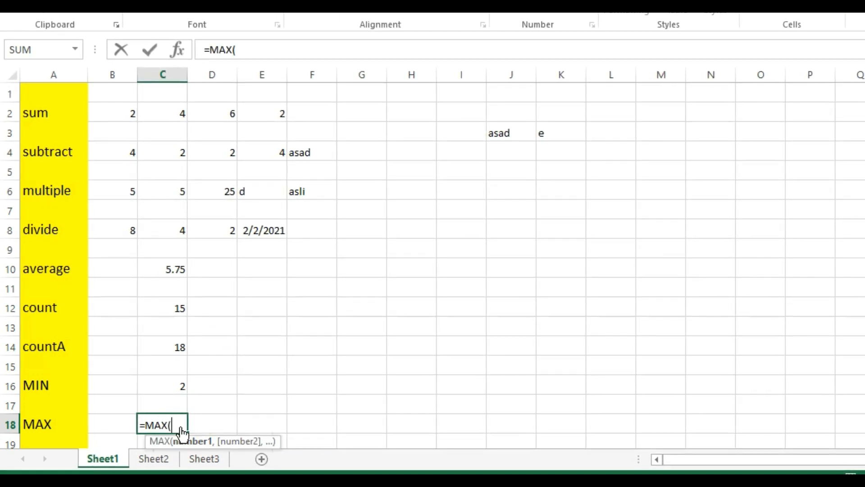
drag(116, 111, 209, 227)
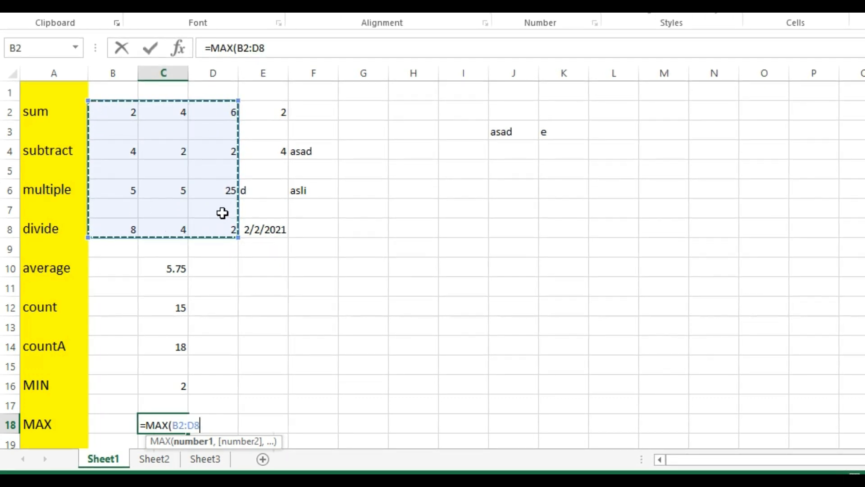
key(Return)
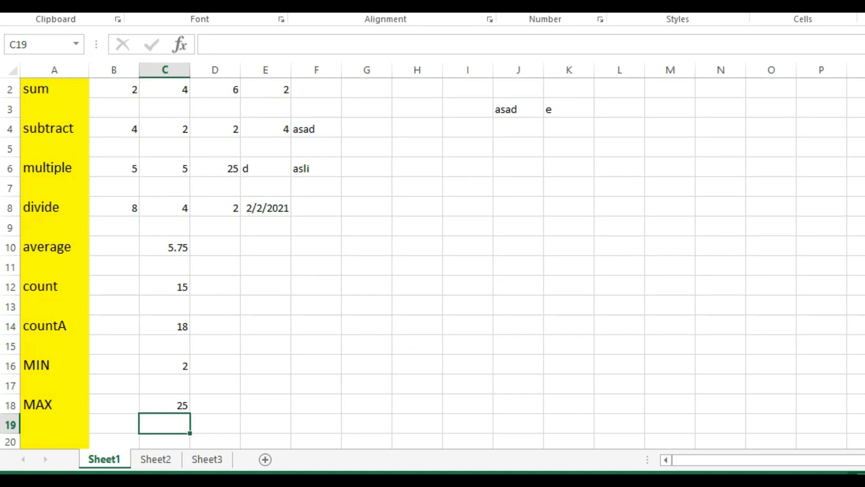
scroll(432, 266, up, 1)
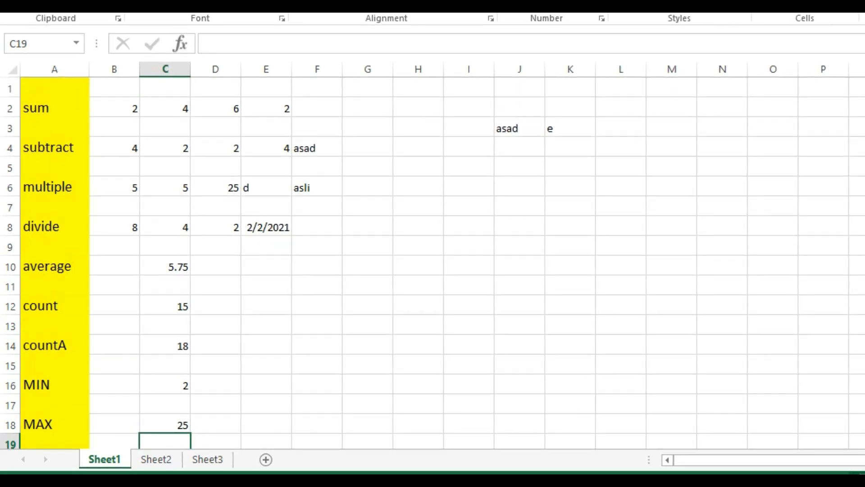
scroll(432, 266, down, 1)
scroll(433, 265, up, 1)
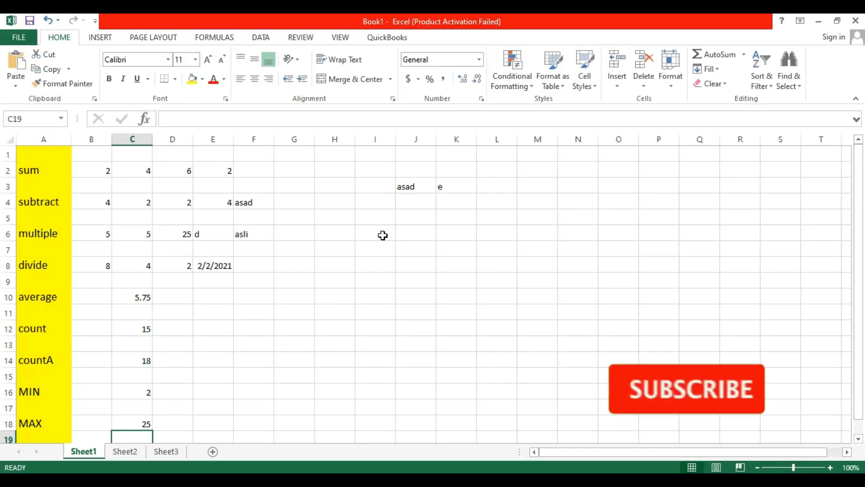
drag(496, 182, 661, 340)
drag(511, 357, 580, 353)
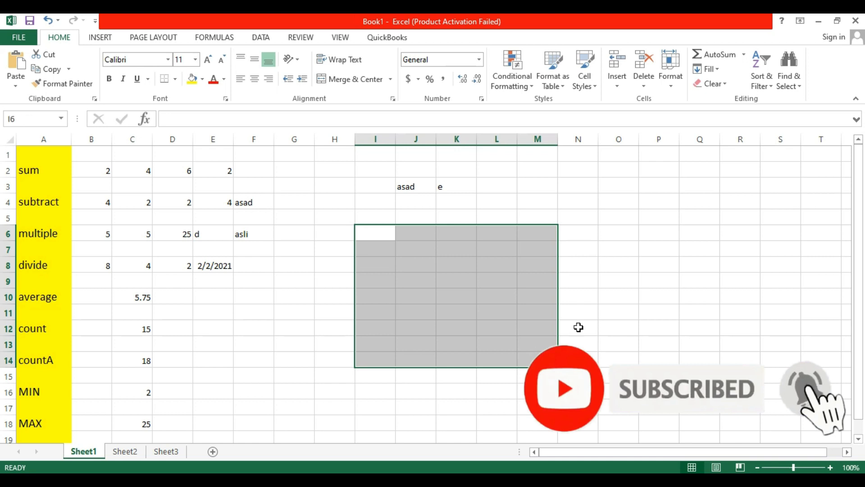
click(574, 278)
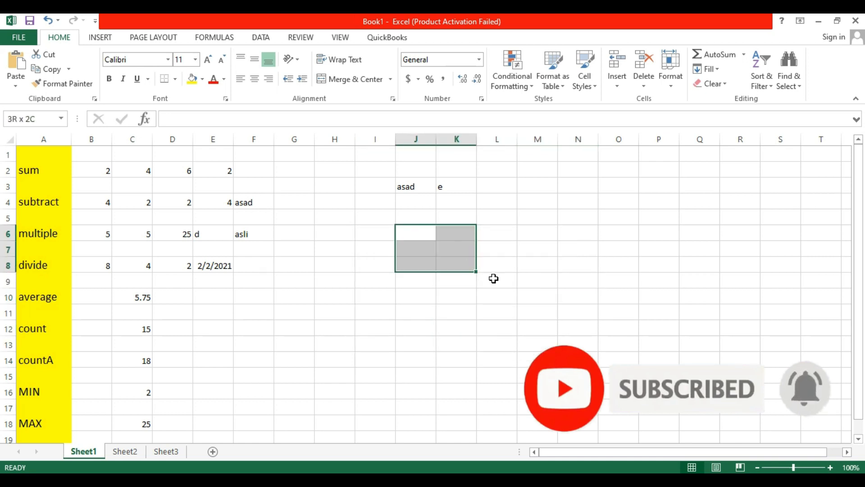